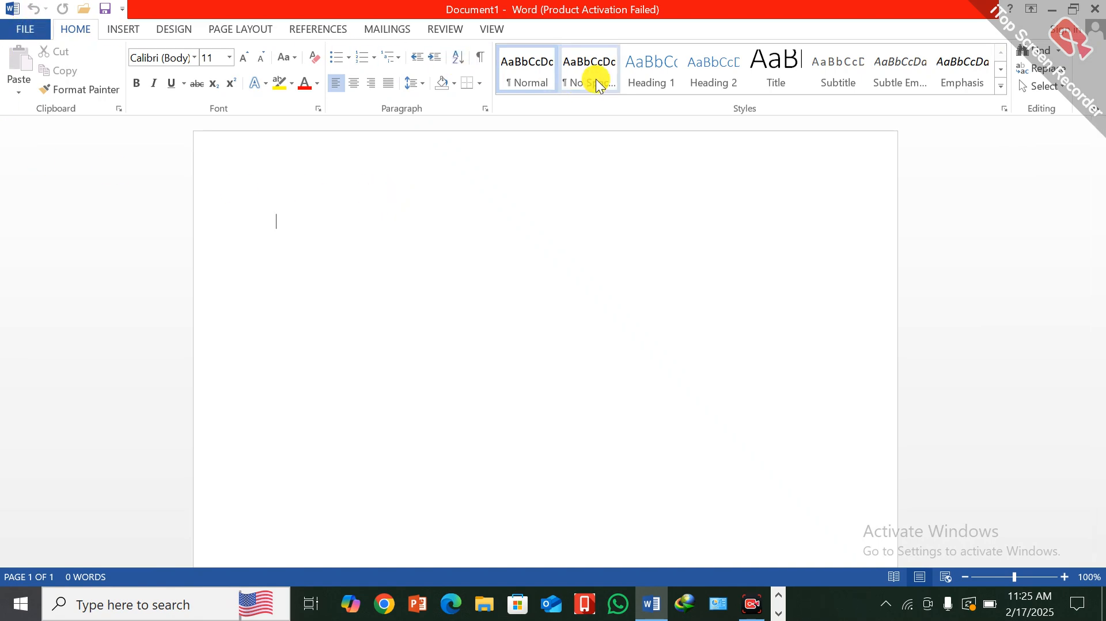
- Open the recent document "lesson 1 2 3" from the Downloads folder
left_click(120, 31)
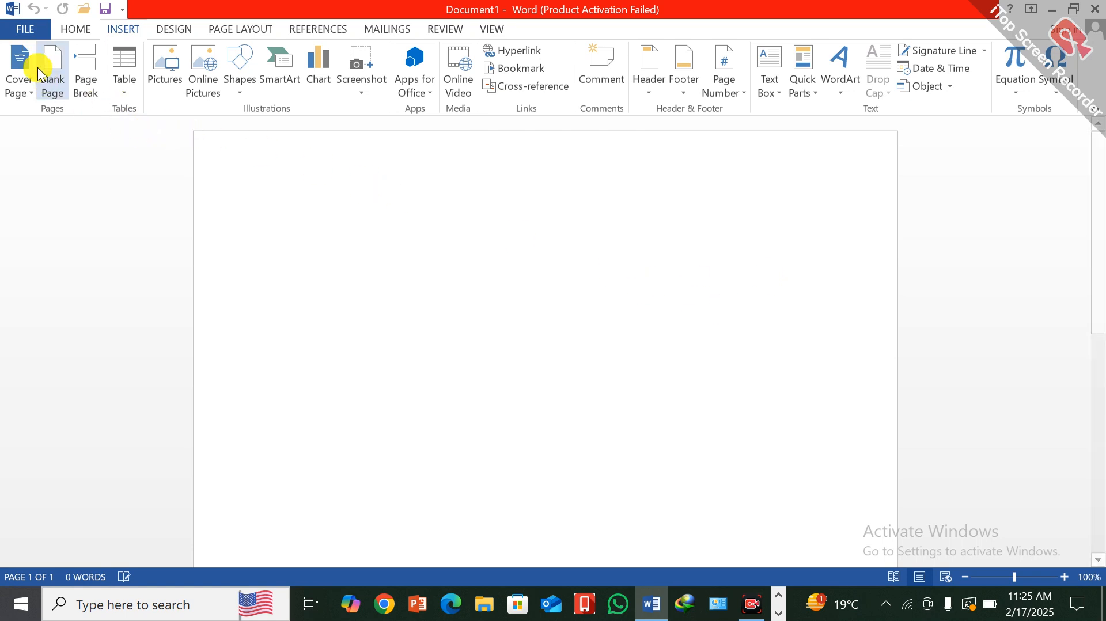
left_click(18, 28)
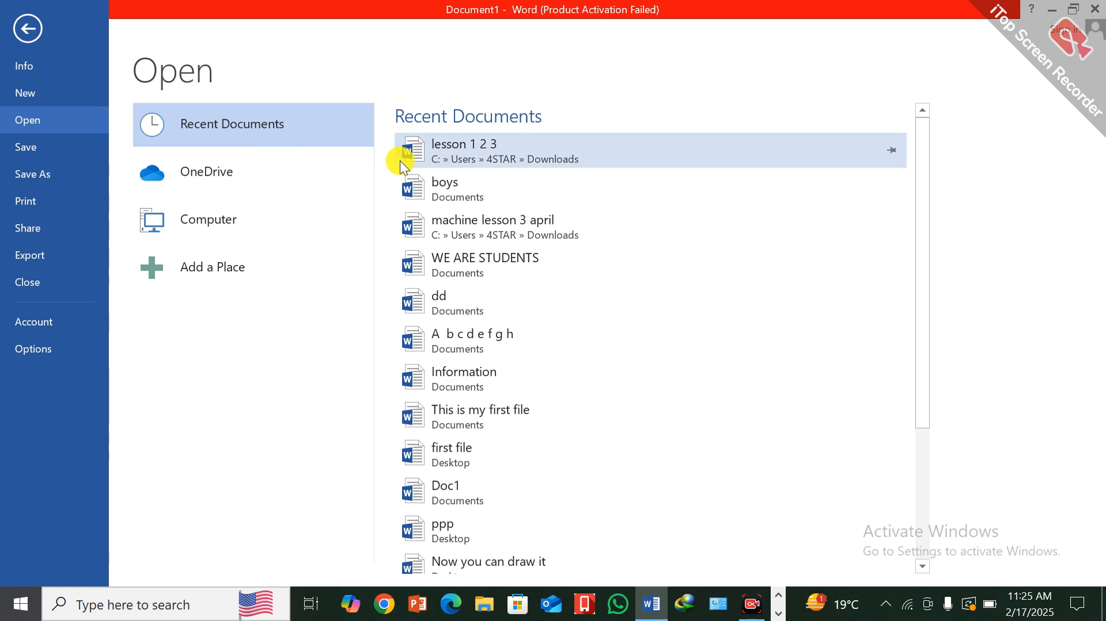
left_click(436, 152)
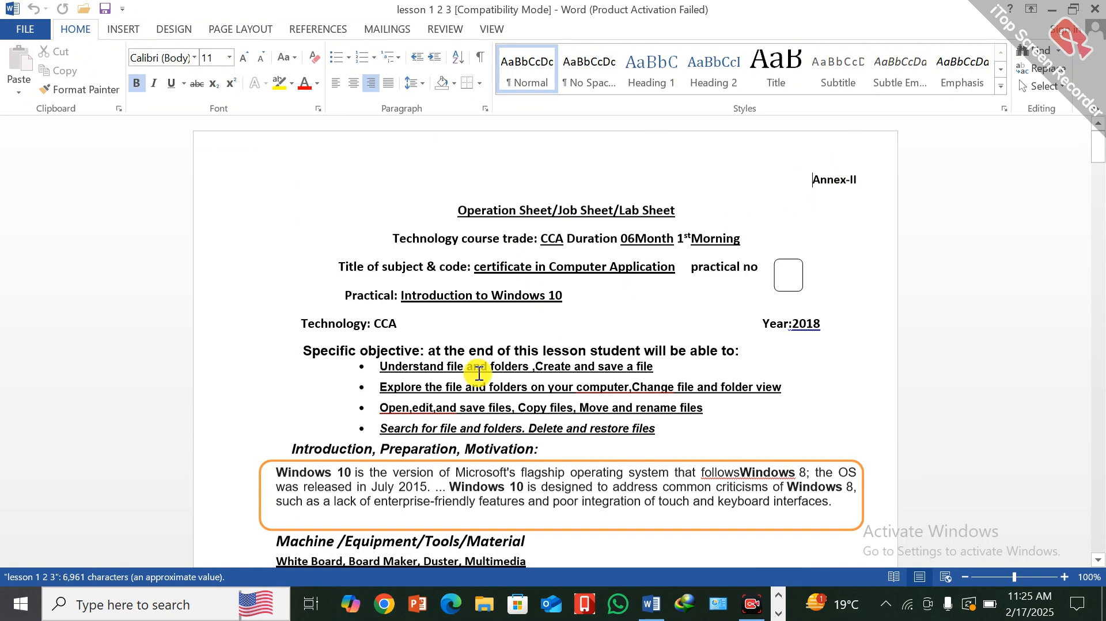
- Insert a hyperlink to boys.docx from the Documents folder on the empty line below the HOI signature line on page one
scroll(804, 398, "down", 10)
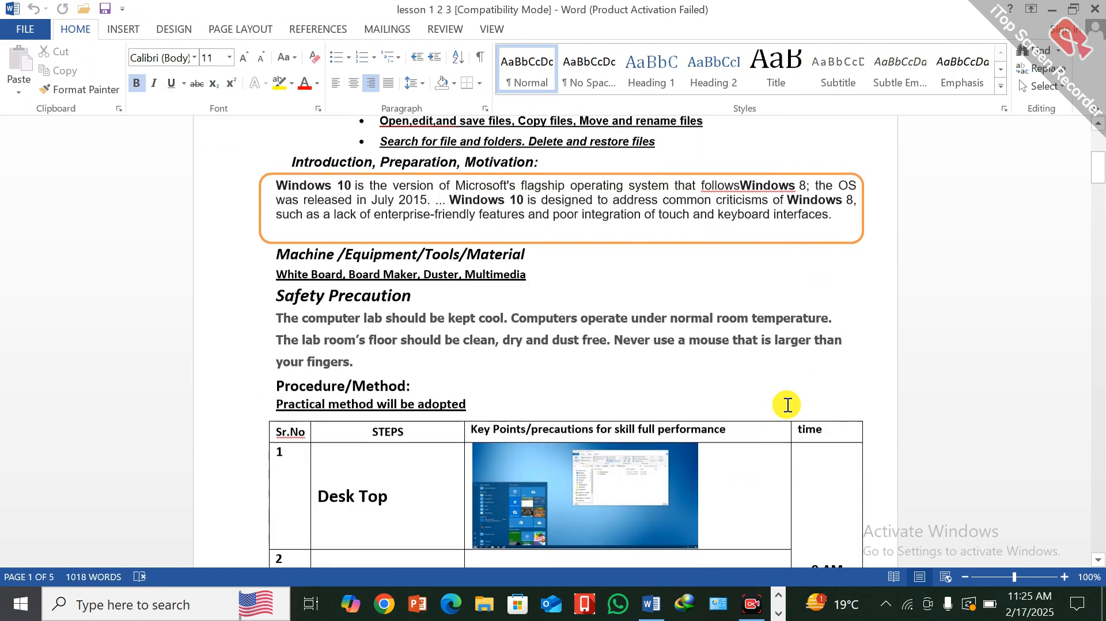
scroll(786, 404, "down", 5)
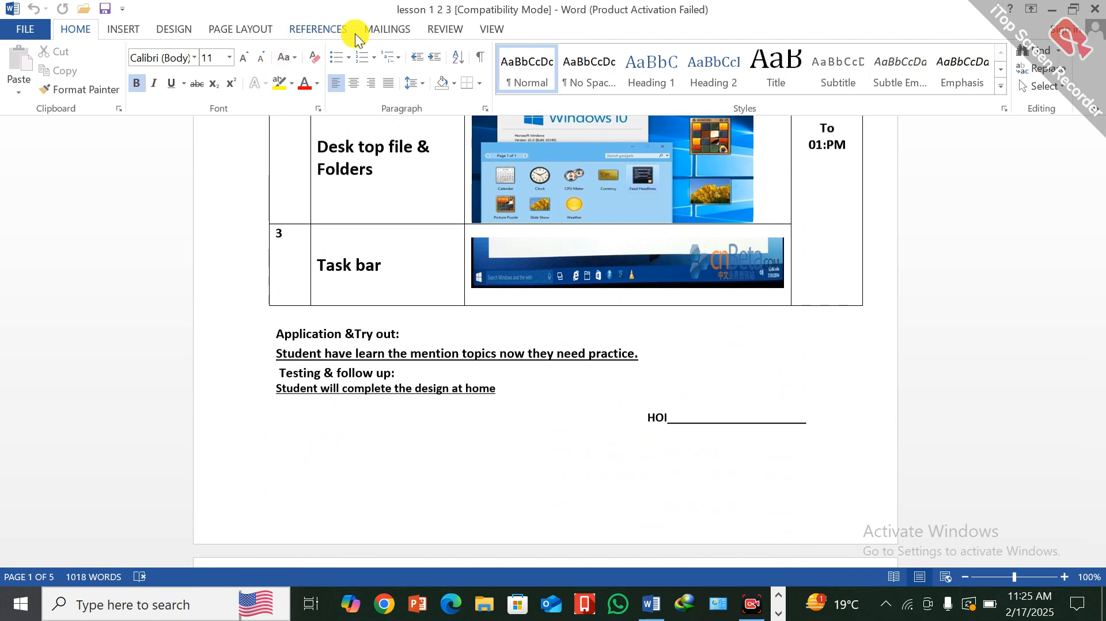
left_click(115, 28)
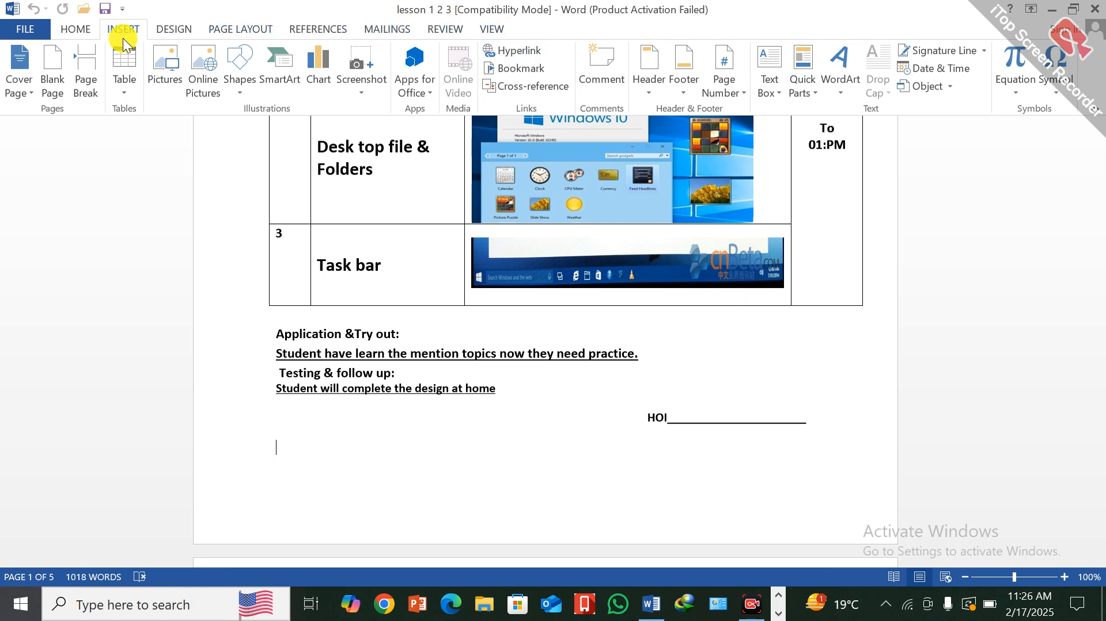
left_click(516, 52)
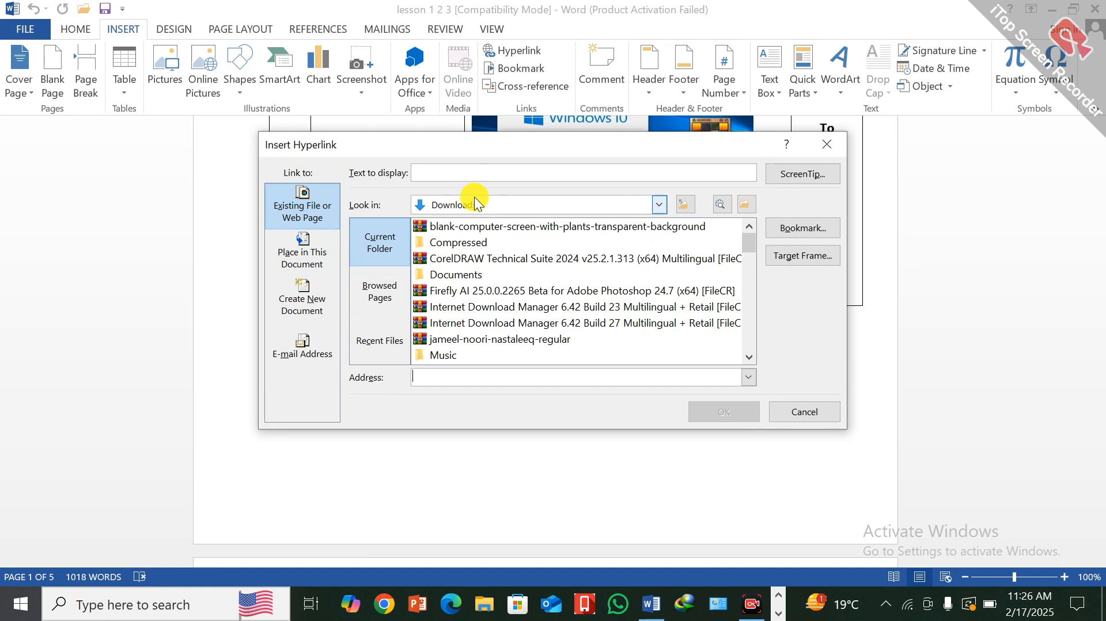
left_click(658, 205)
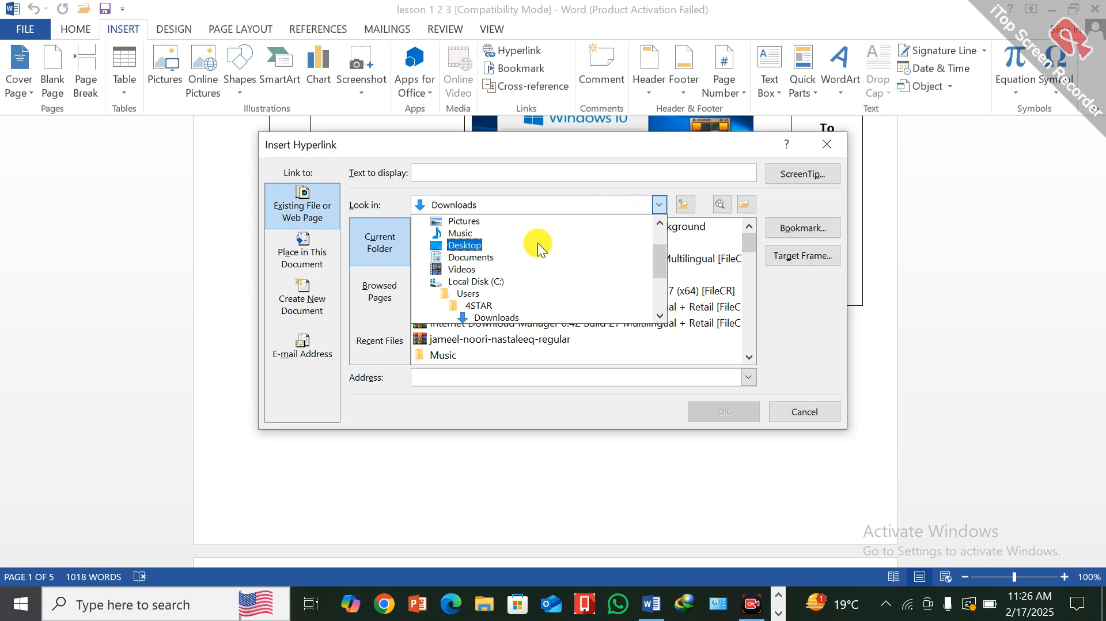
left_click(468, 257)
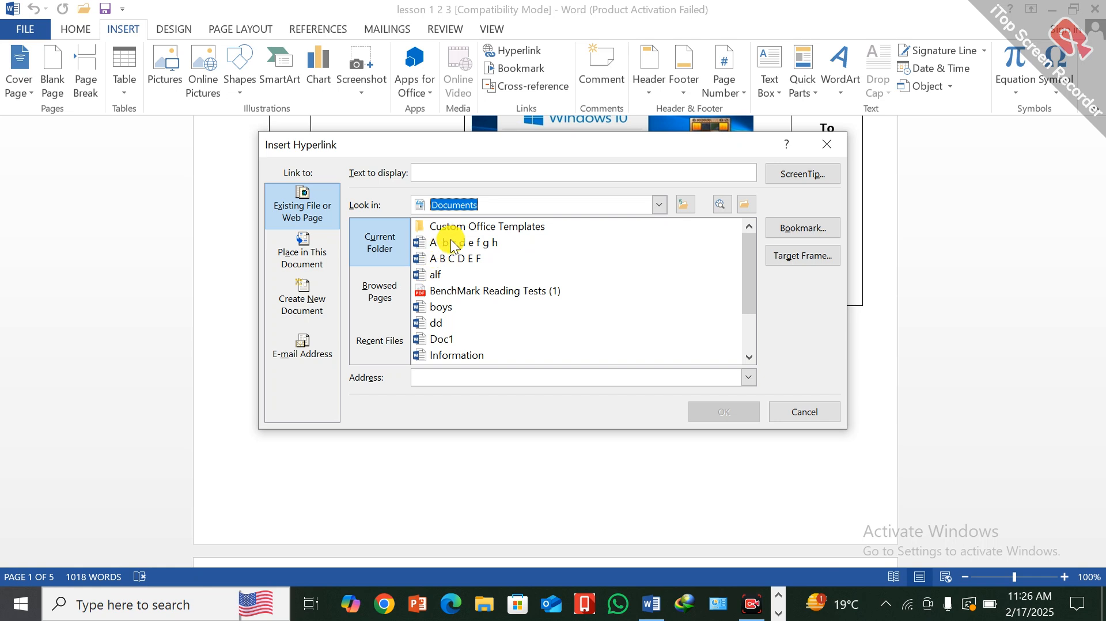
left_click(440, 308)
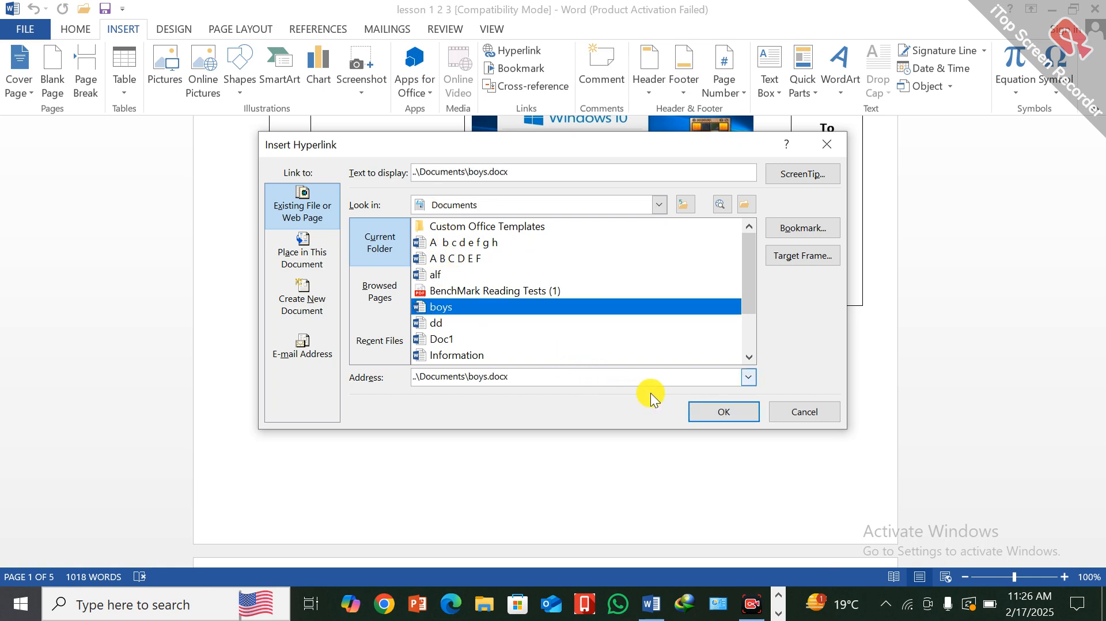
left_click(719, 414)
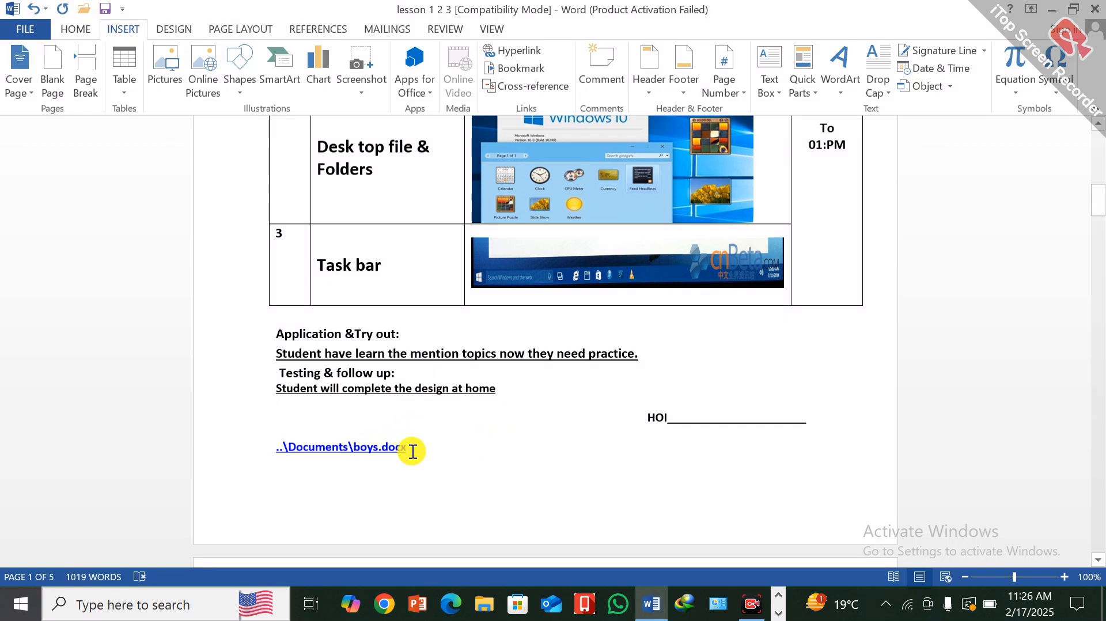
- Follow the boys.docx hyperlink and accept the security notice to open the linked document
left_click(362, 451, "ctrl")
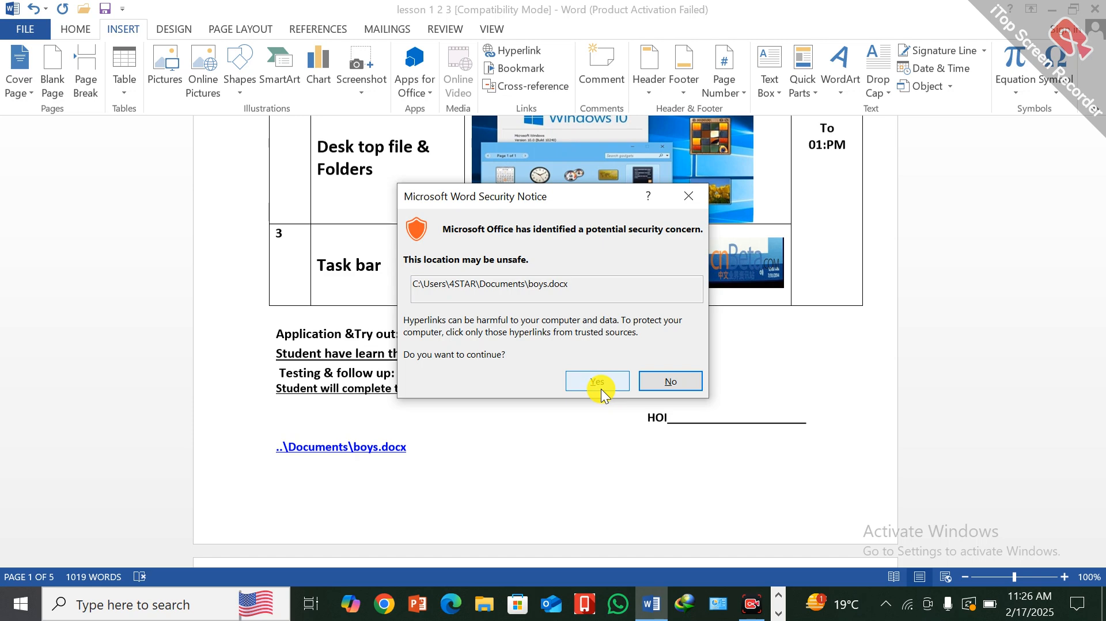
left_click(600, 385)
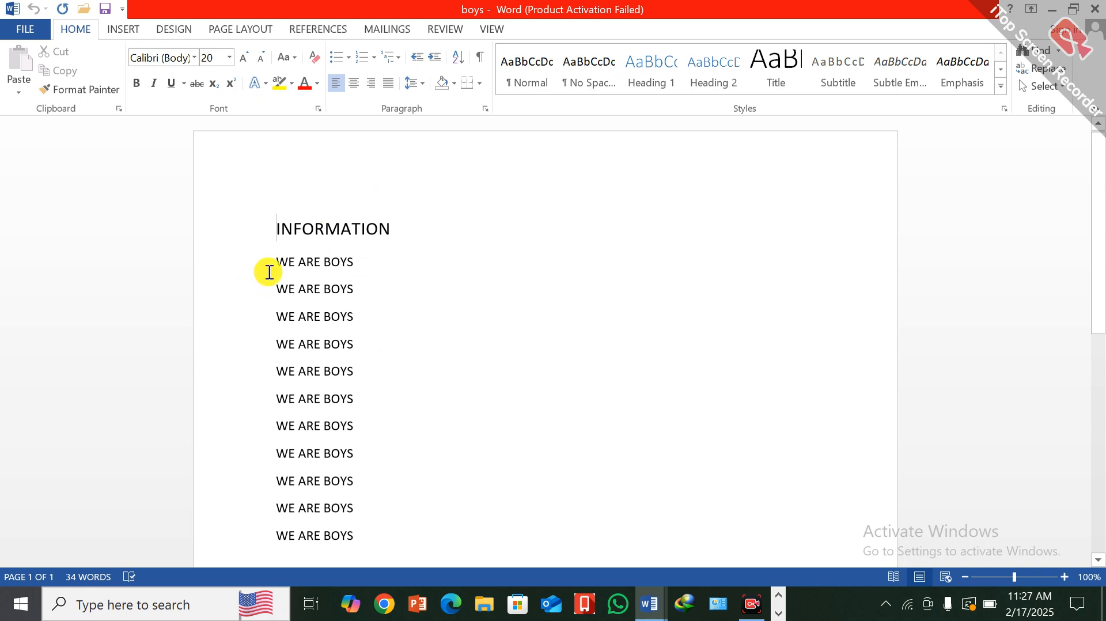
- Start inserting a hyperlink to the right of the INFORMATION heading and look through the Documents folder for a file to link
left_click(772, 215)
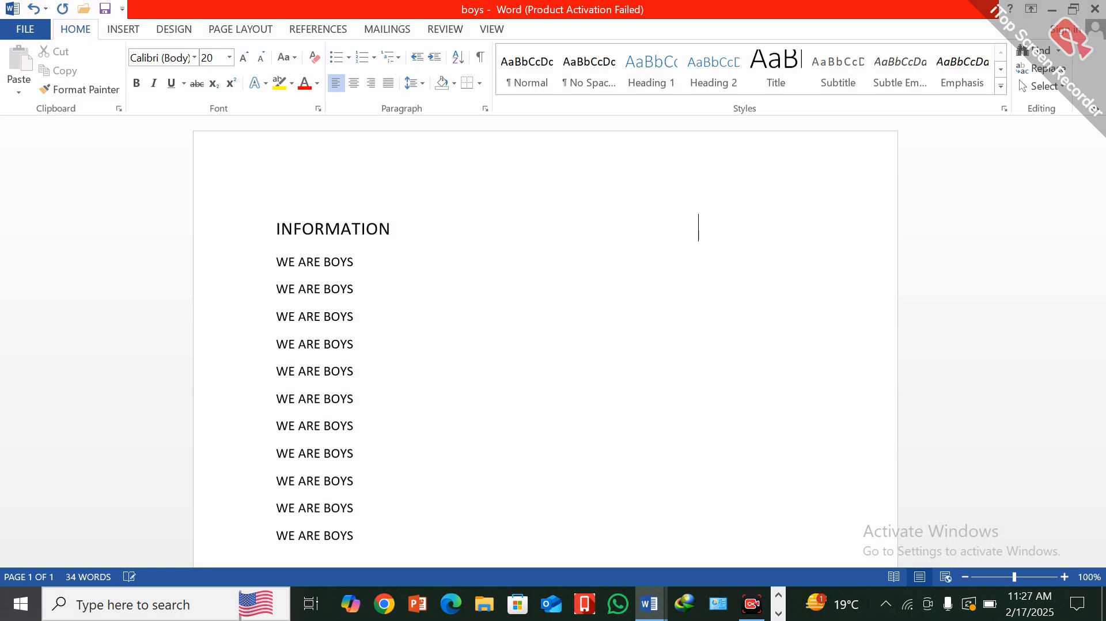
left_click(119, 27)
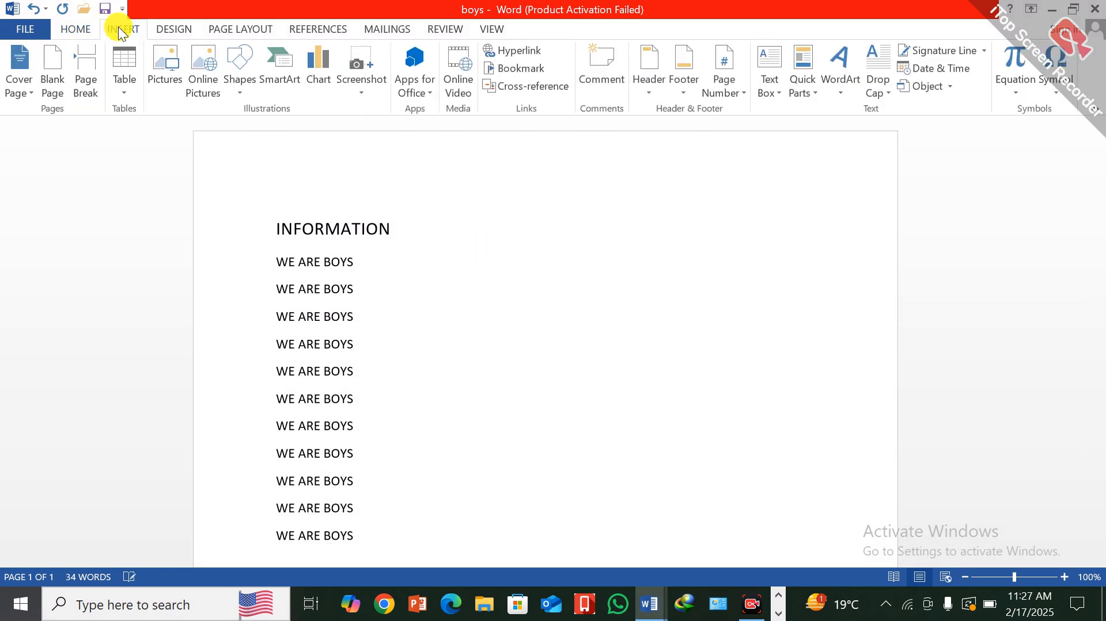
left_click(525, 52)
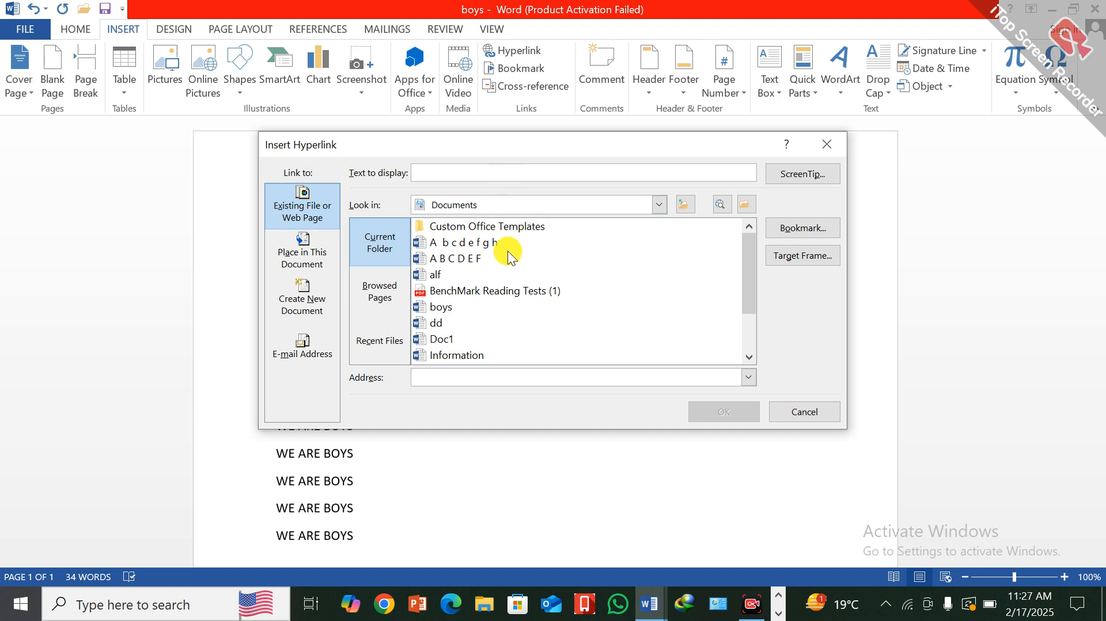
scroll(469, 271, "down", 2)
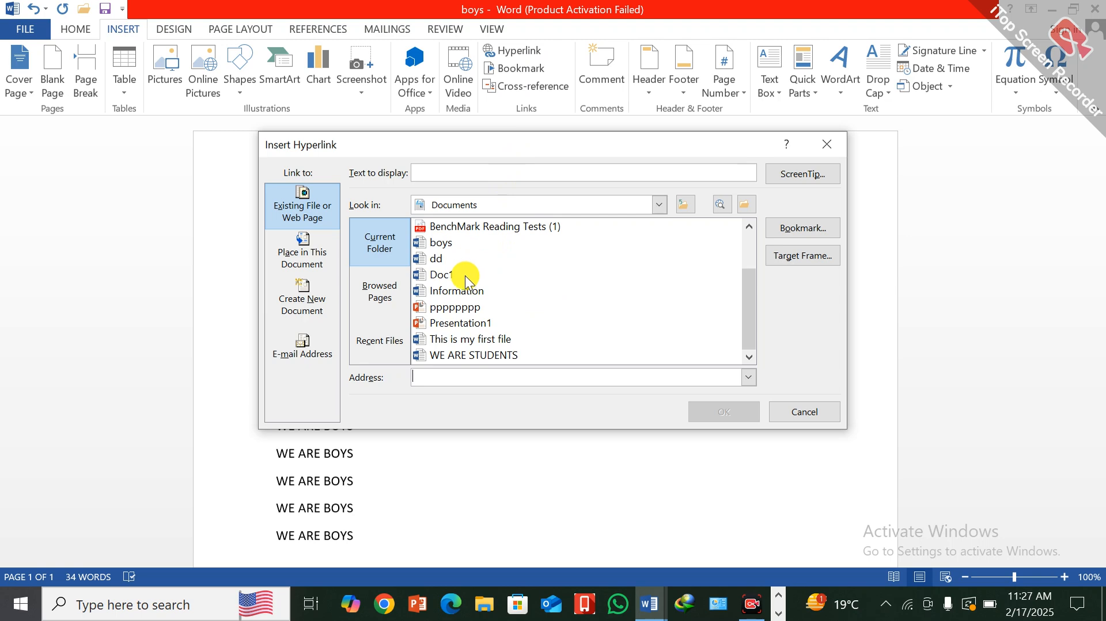
scroll(463, 295, "up", 2)
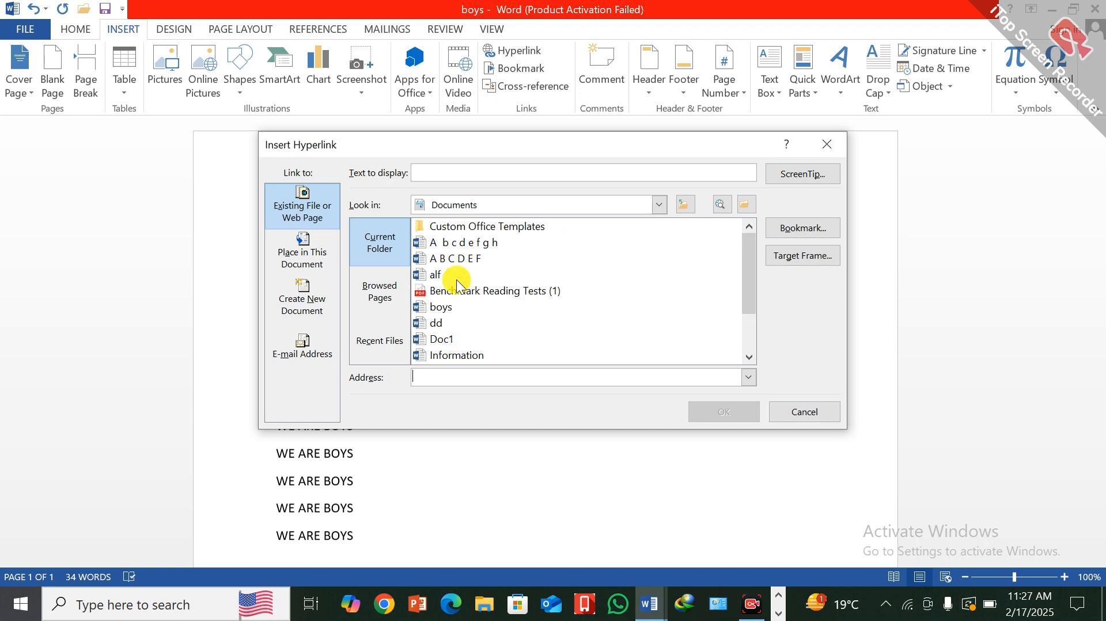
scroll(456, 279, "down", 2)
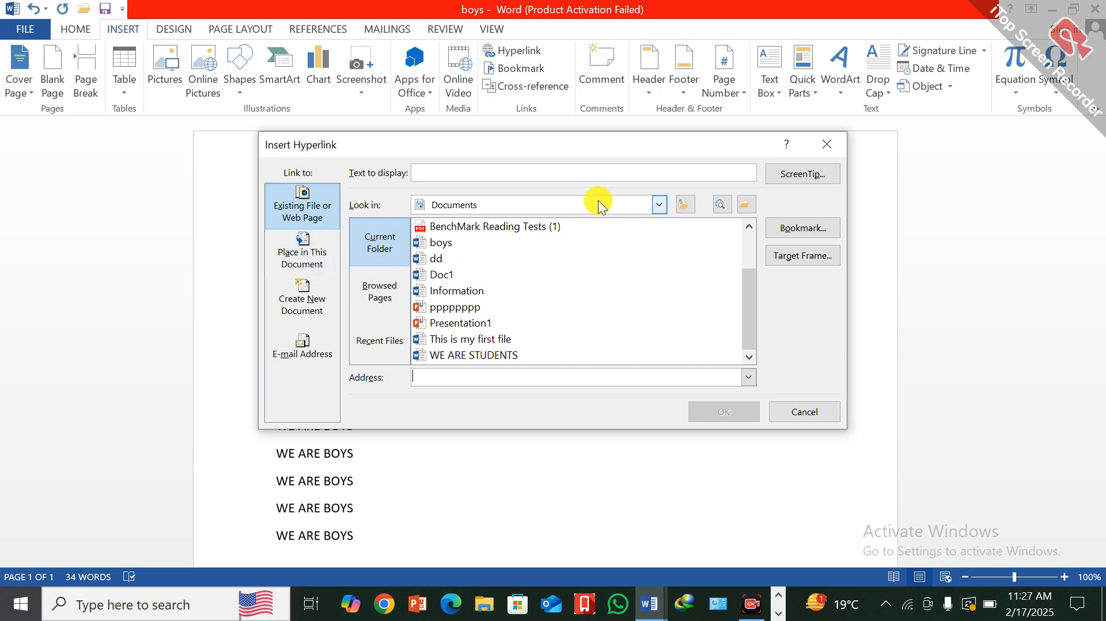
left_click(749, 228)
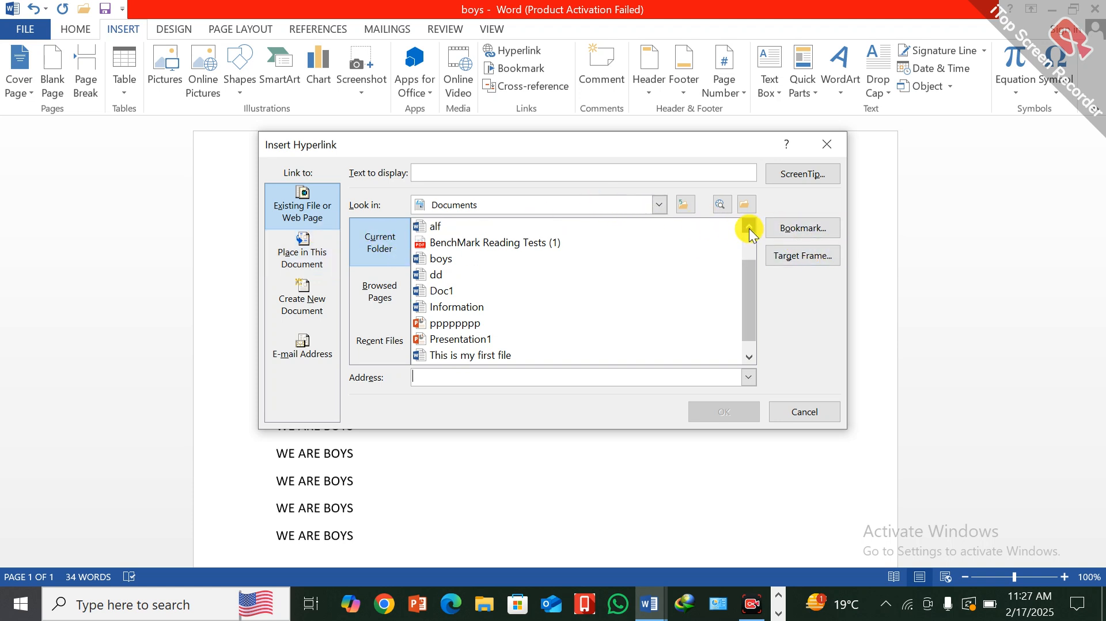
left_click(749, 228)
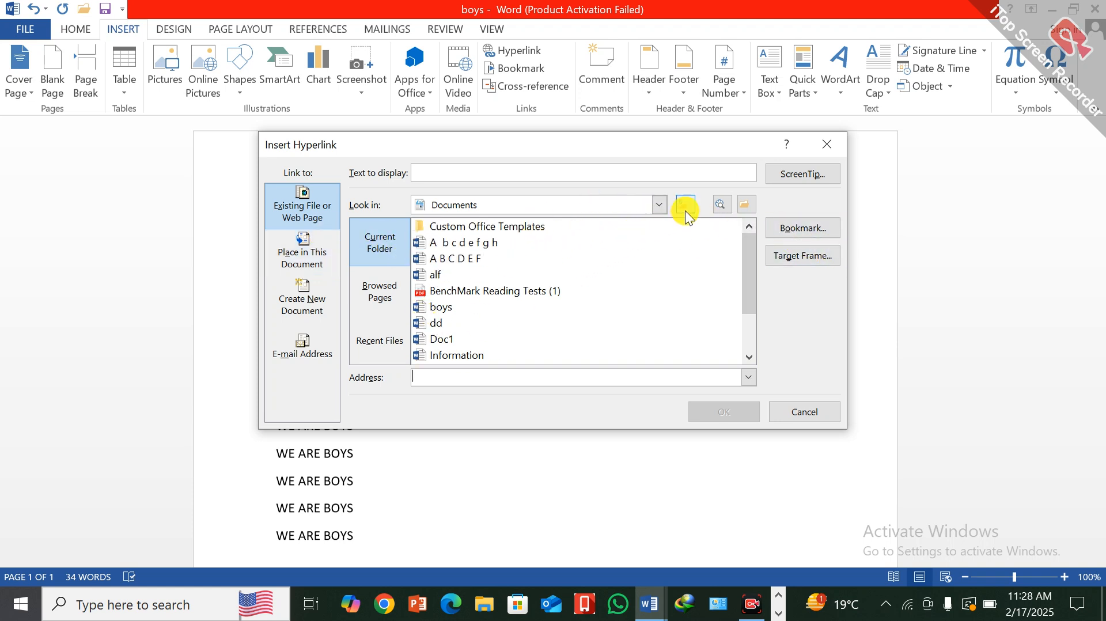
- Set the hyperlink's lookup folder to Downloads
left_click(659, 205)
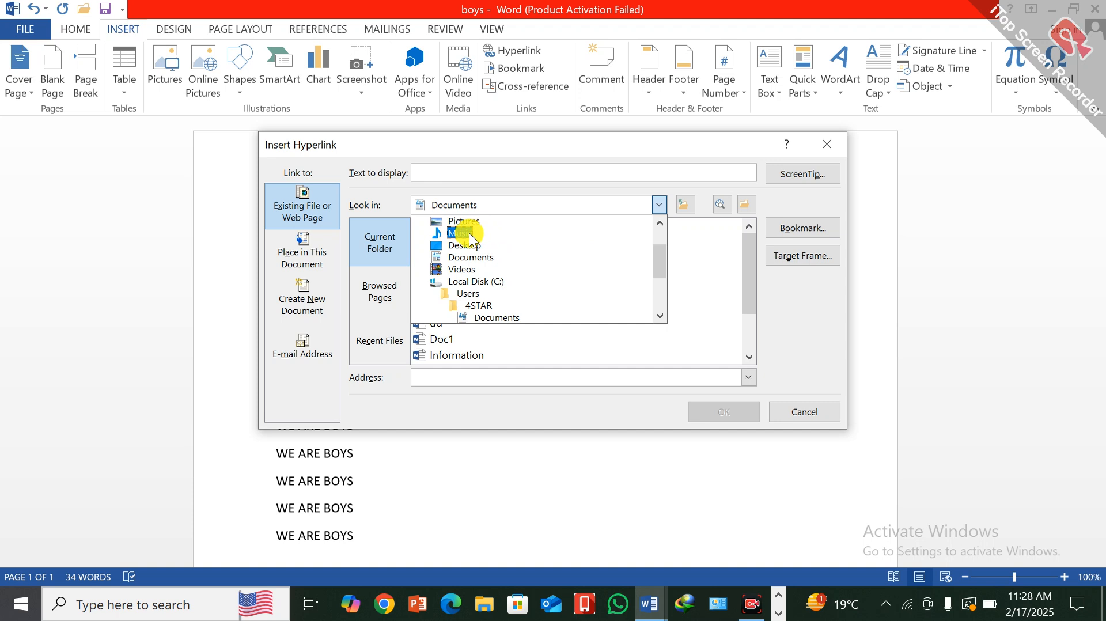
scroll(472, 254, "down", 1)
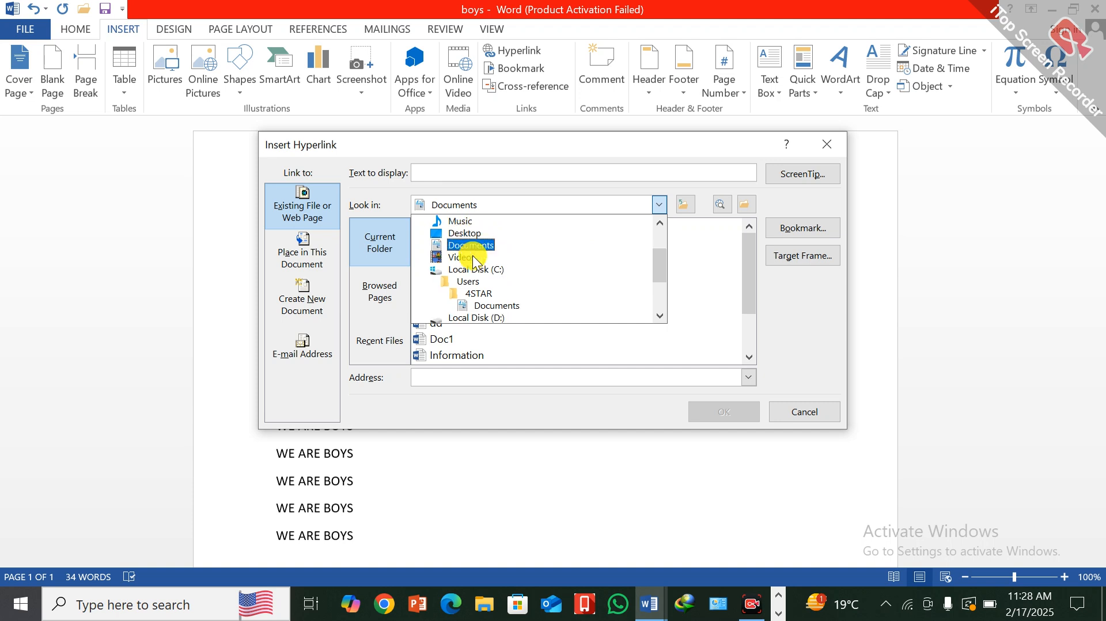
scroll(473, 255, "down", 2)
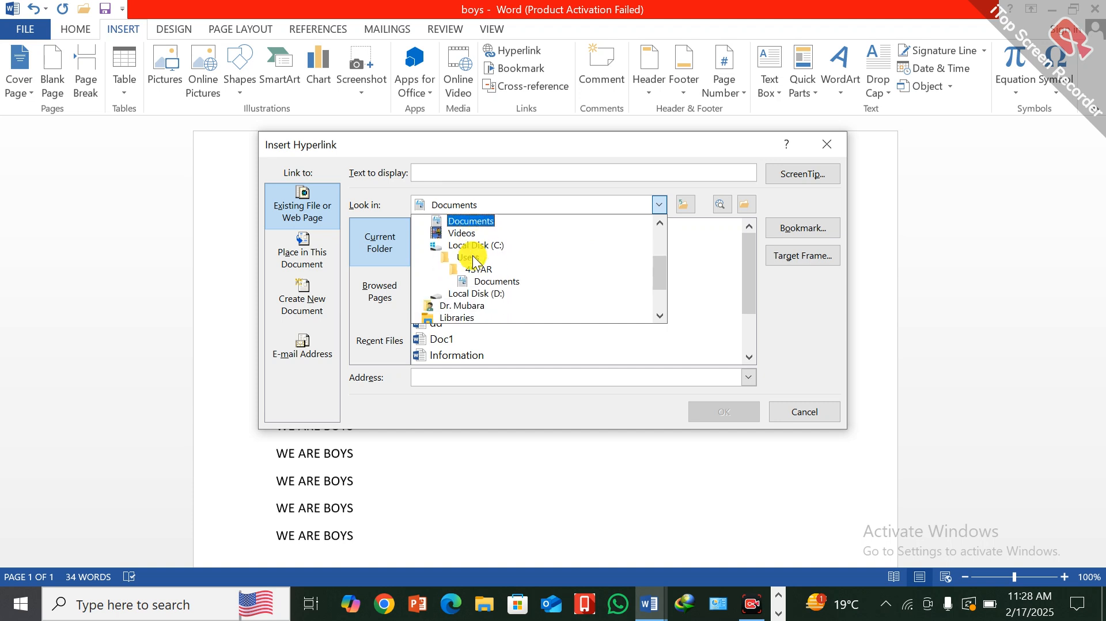
scroll(472, 261, "down", 2)
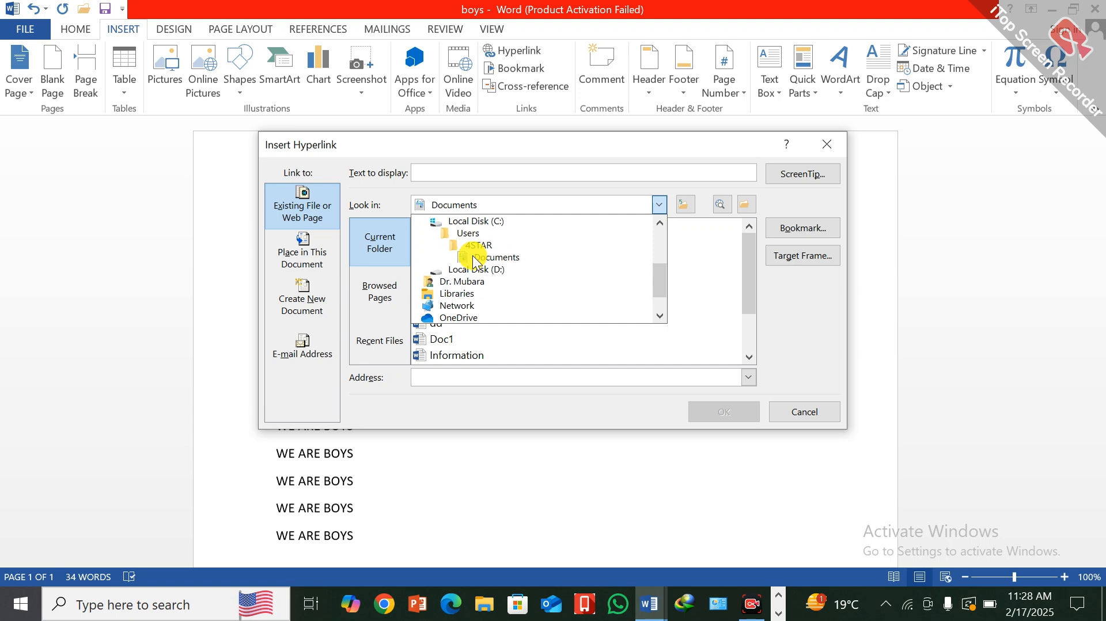
scroll(496, 261, "down", 1)
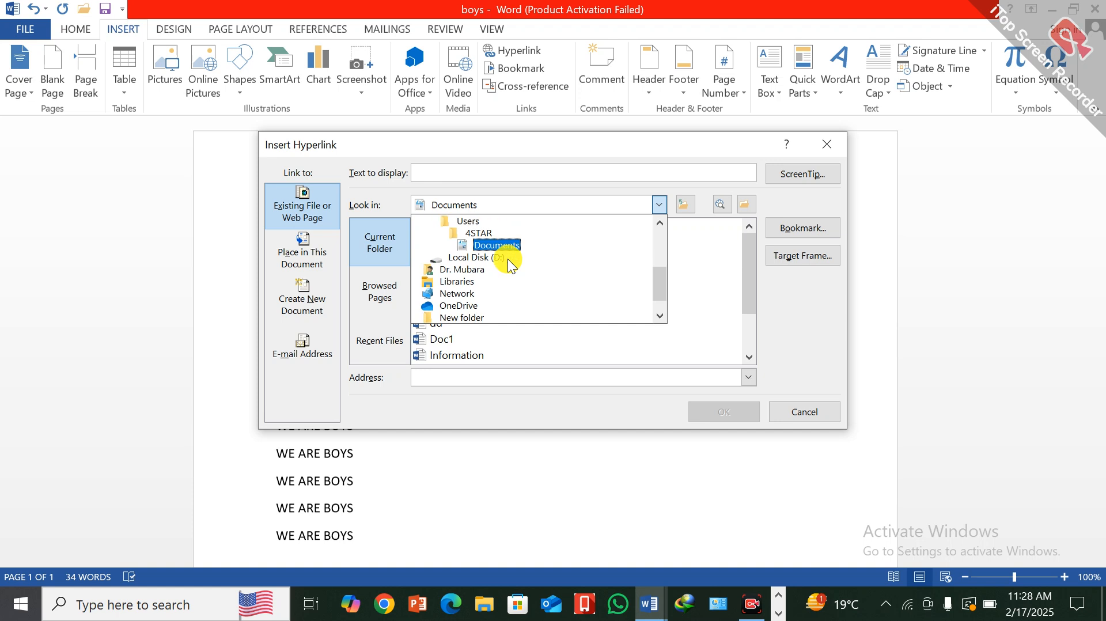
scroll(507, 258, "down", 1)
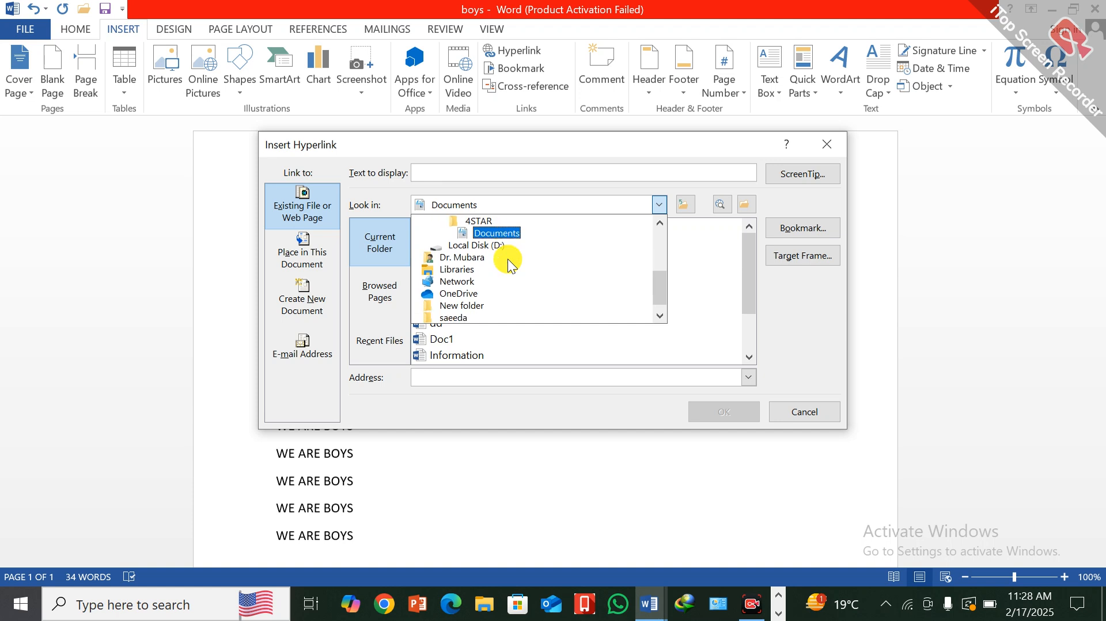
scroll(507, 258, "down", 1)
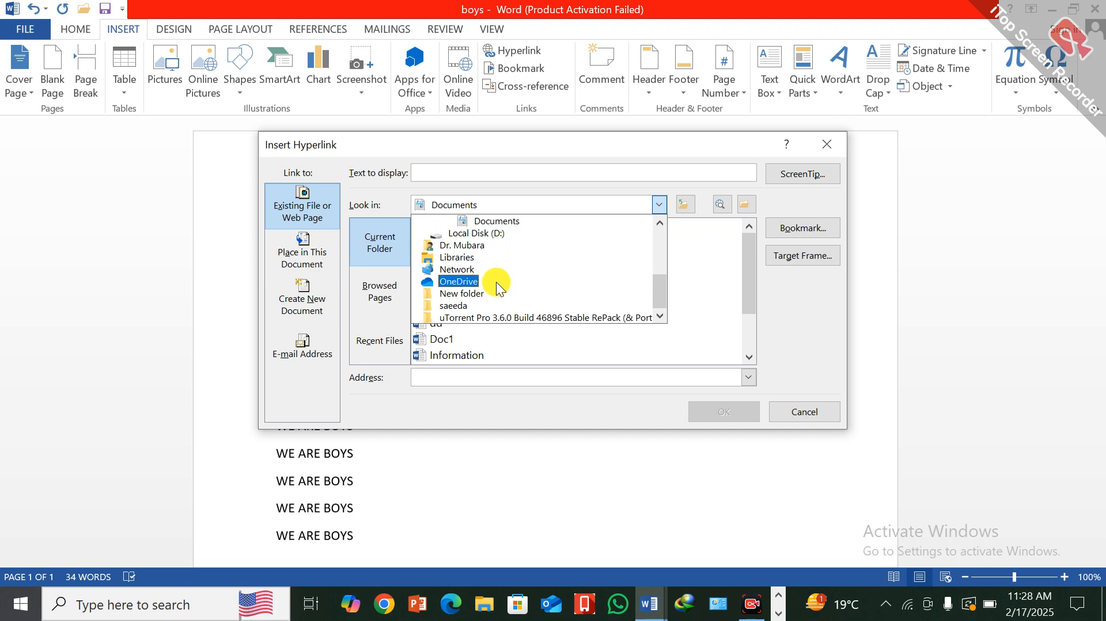
scroll(504, 258, "up", 8)
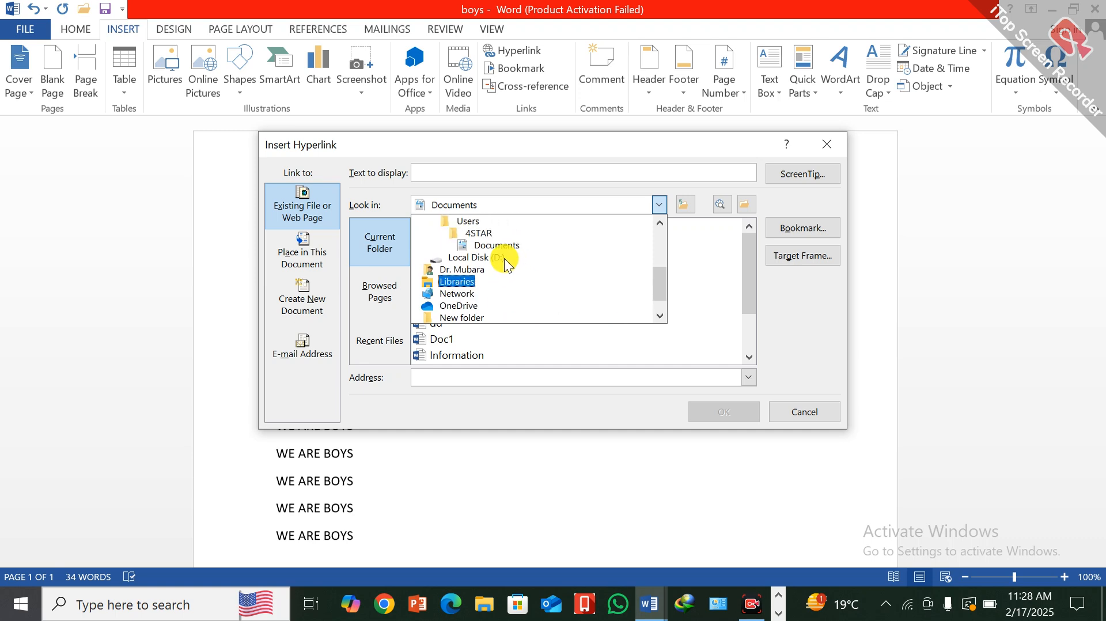
scroll(504, 258, "up", 4)
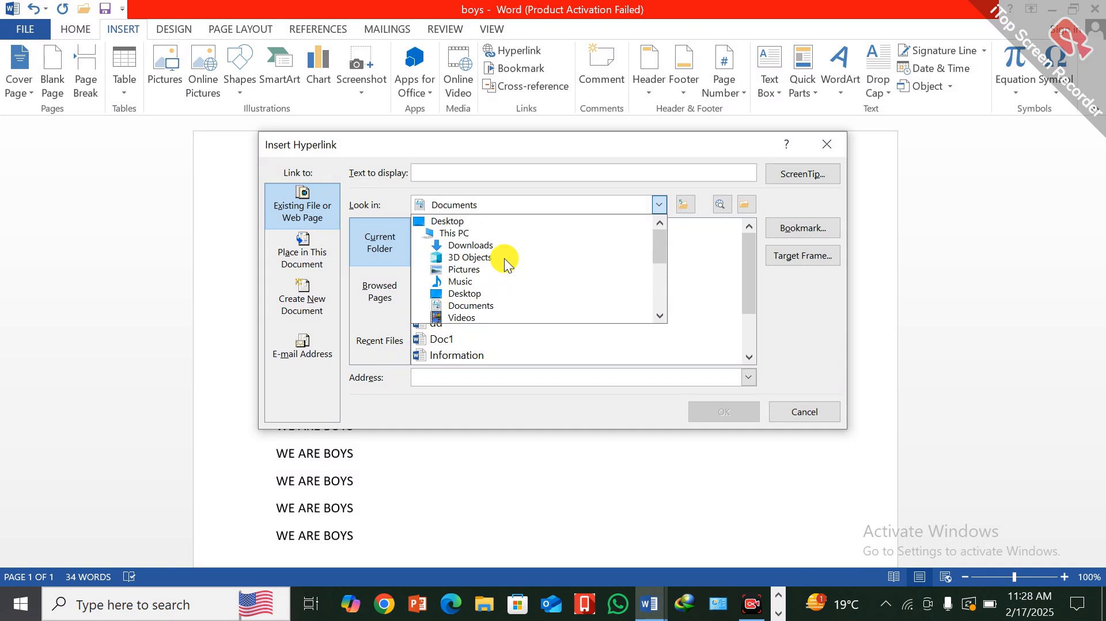
left_click(478, 246)
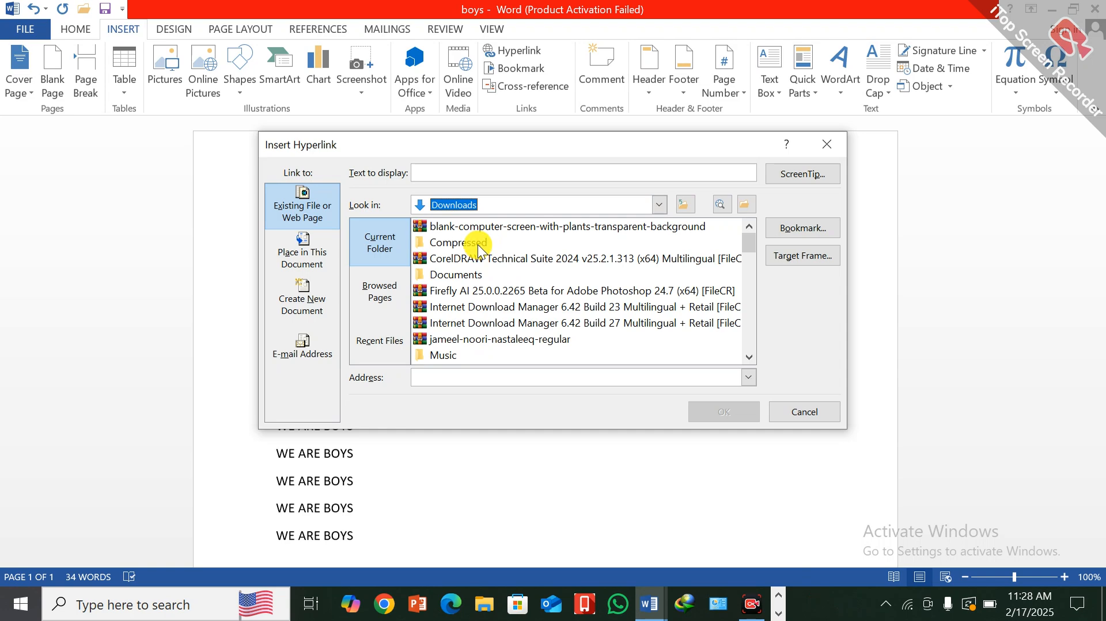
- Insert a hyperlink to the lesson 1 2 3 document from the Downloads folder at the INFORMATION heading
scroll(468, 320, "down", 2)
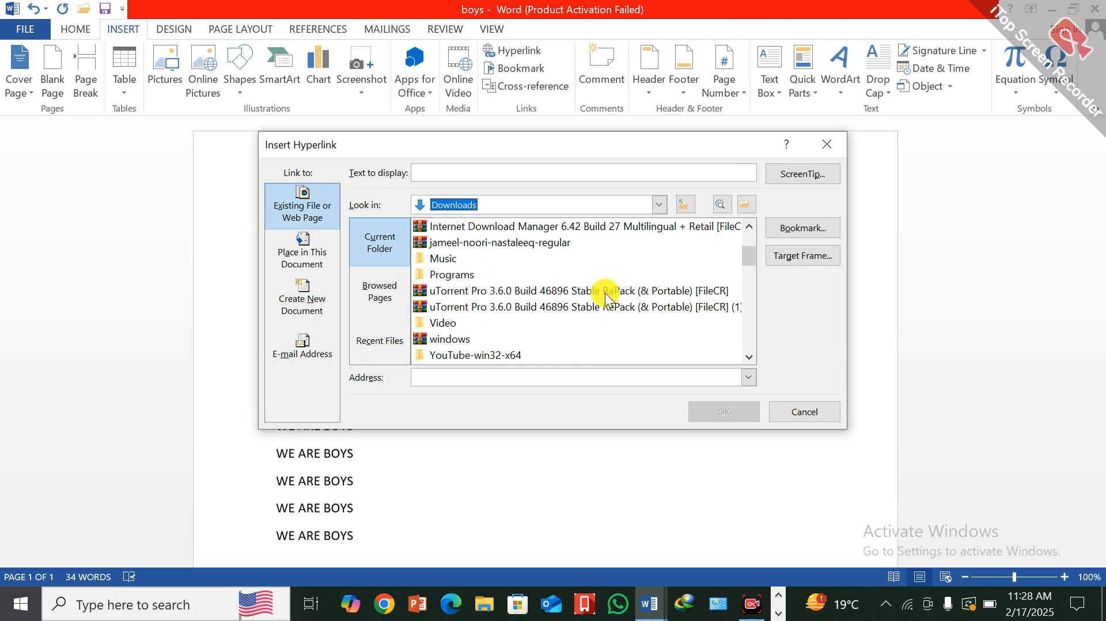
scroll(605, 295, "down", 2)
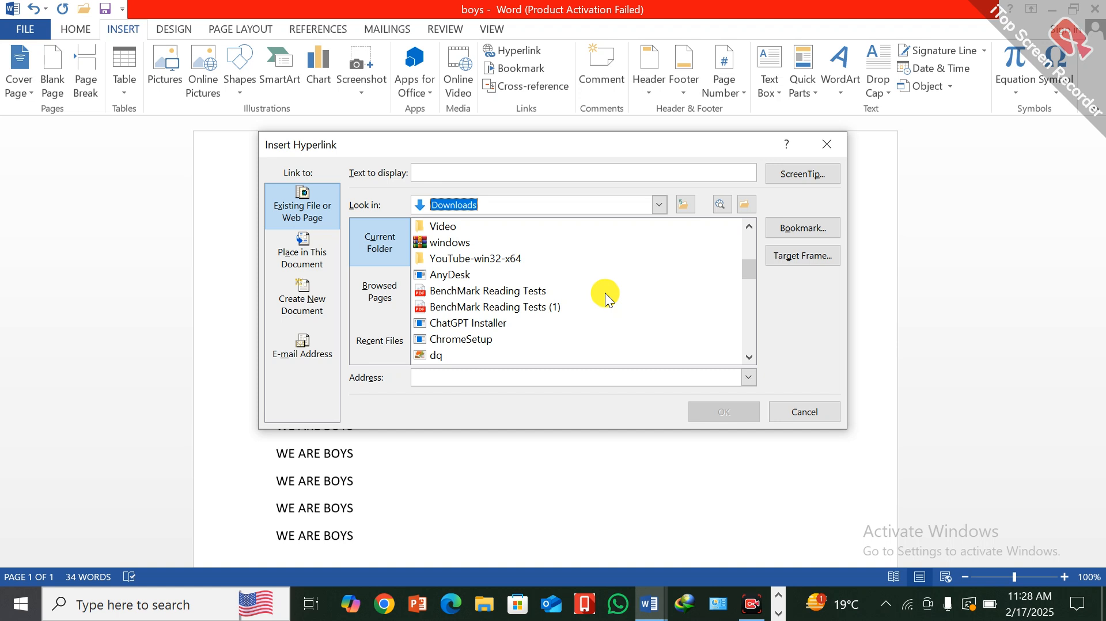
scroll(605, 293, "down", 2)
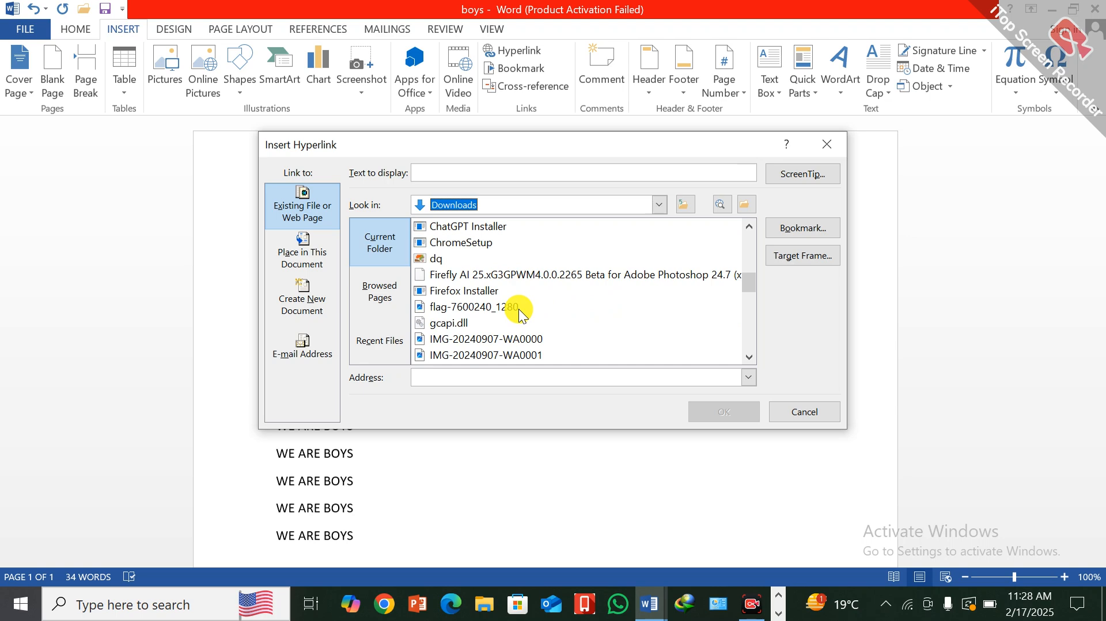
scroll(519, 309, "down", 2)
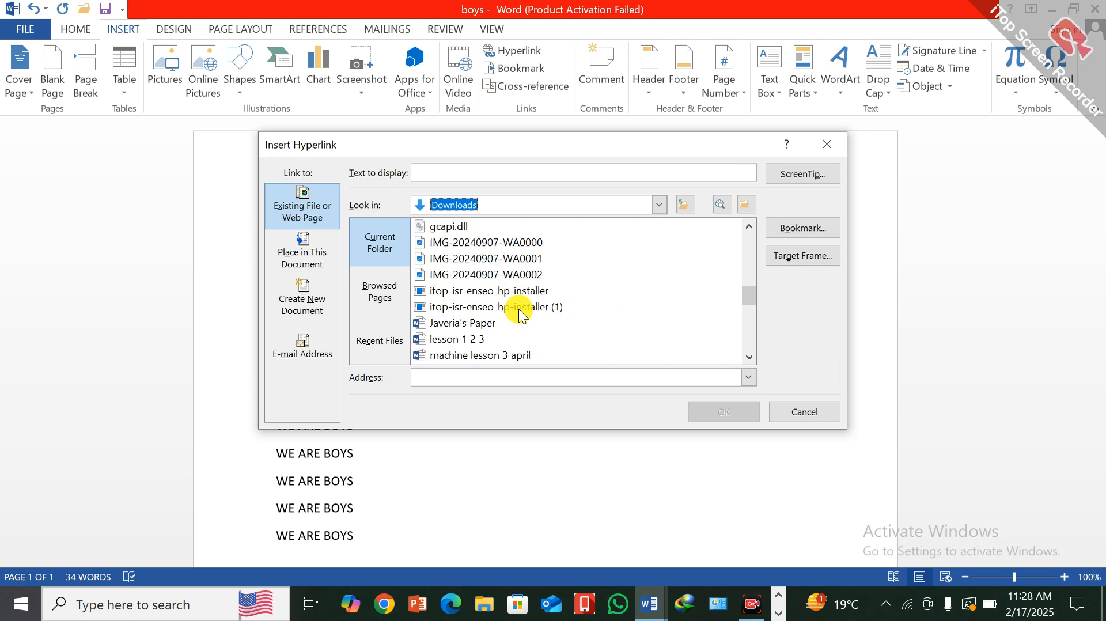
left_click(451, 339)
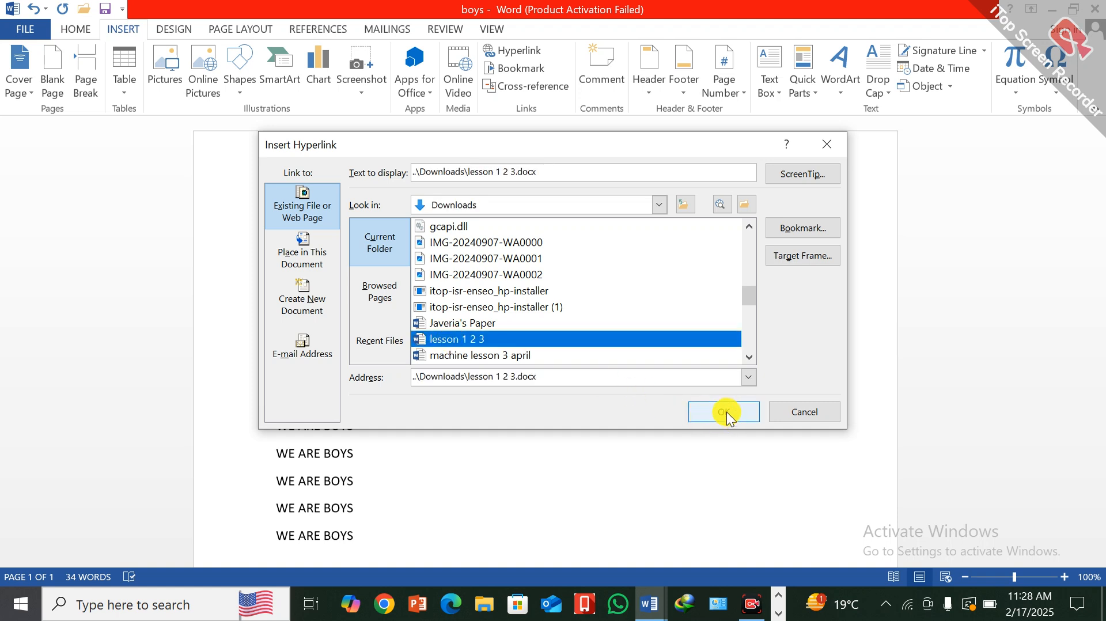
left_click(725, 417)
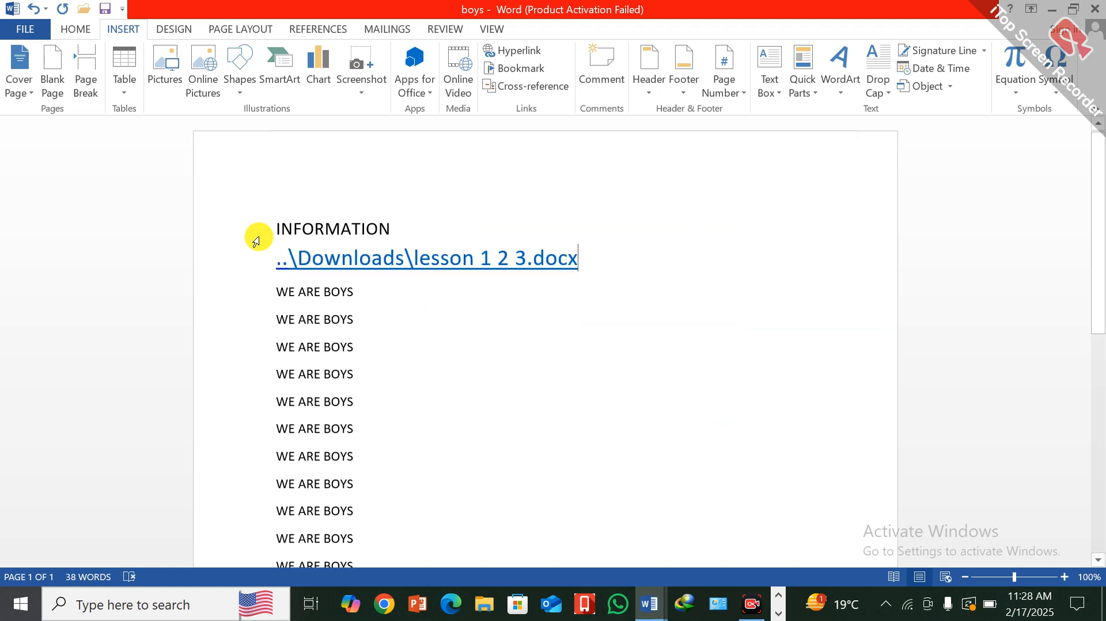
- Test the hyperlinks between boys.docx and lesson 1 2 3.docx in both directions, ending in the lesson document
left_click(276, 260)
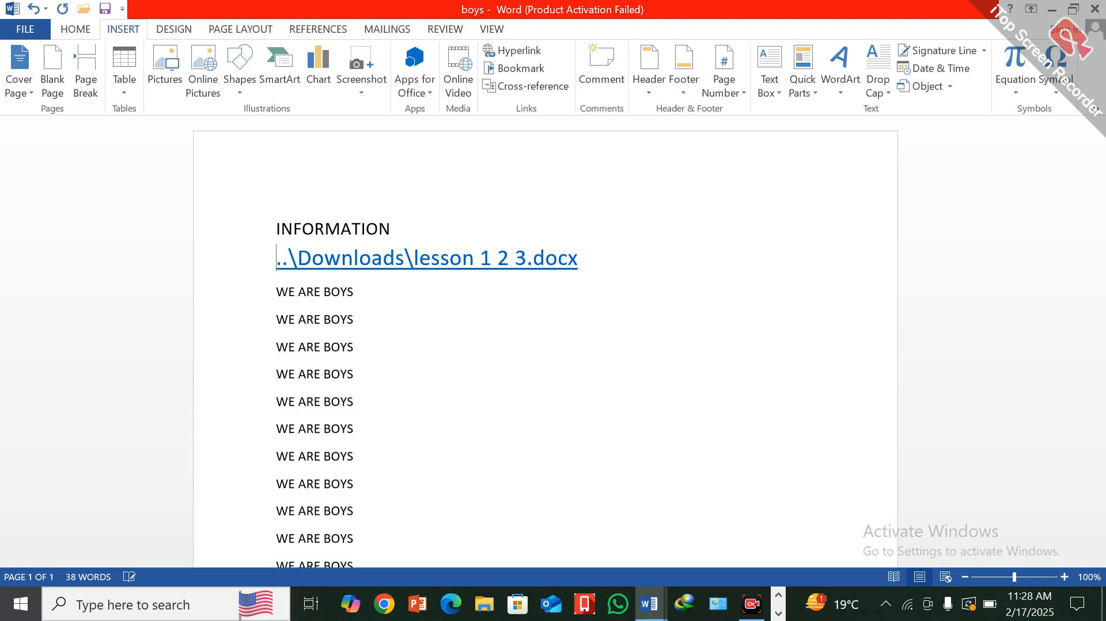
left_click(453, 261, "ctrl")
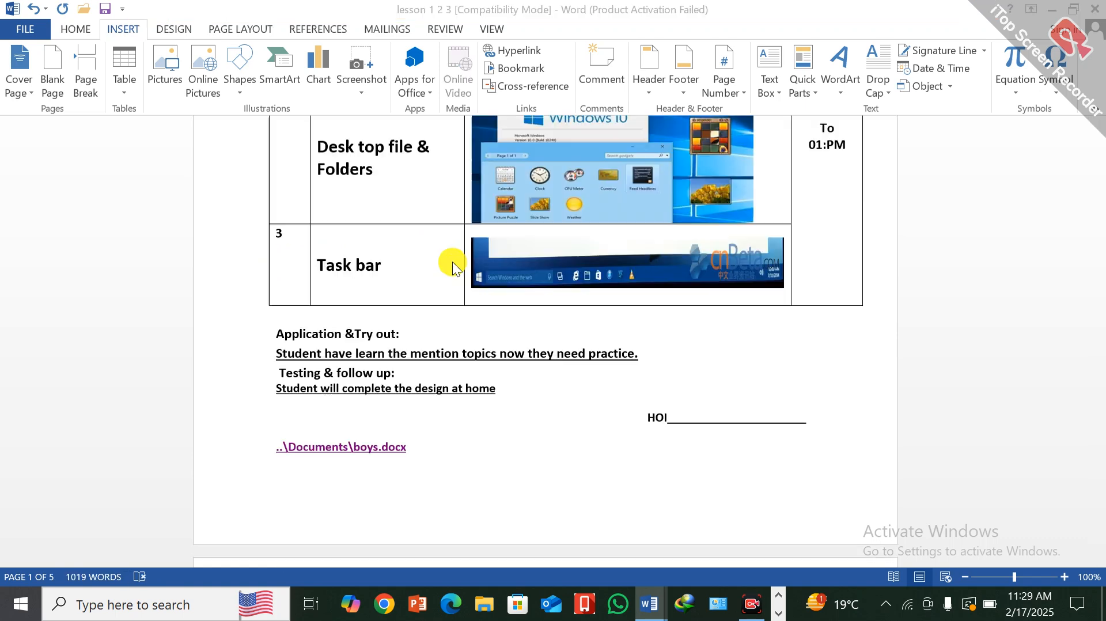
scroll(469, 334, "up", 15)
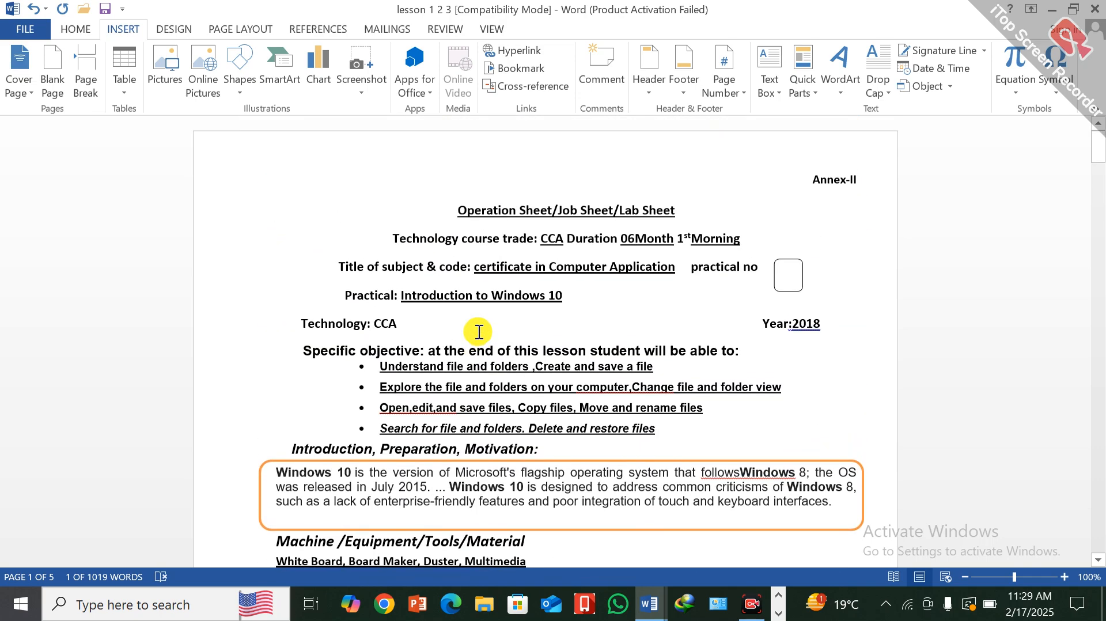
scroll(680, 222, "down", 10)
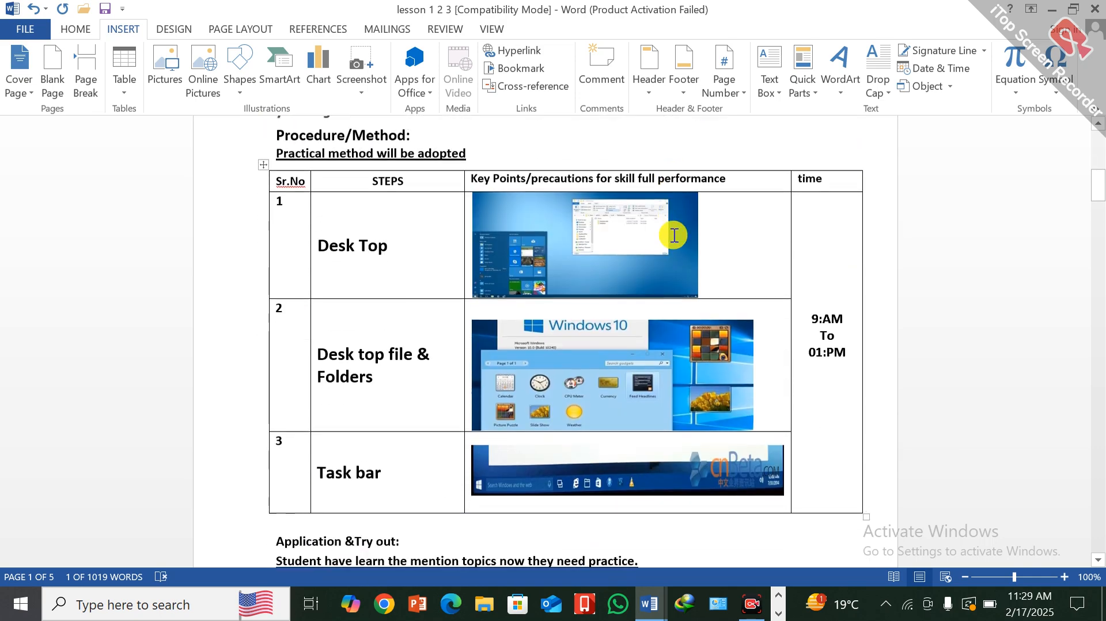
scroll(674, 235, "down", 5)
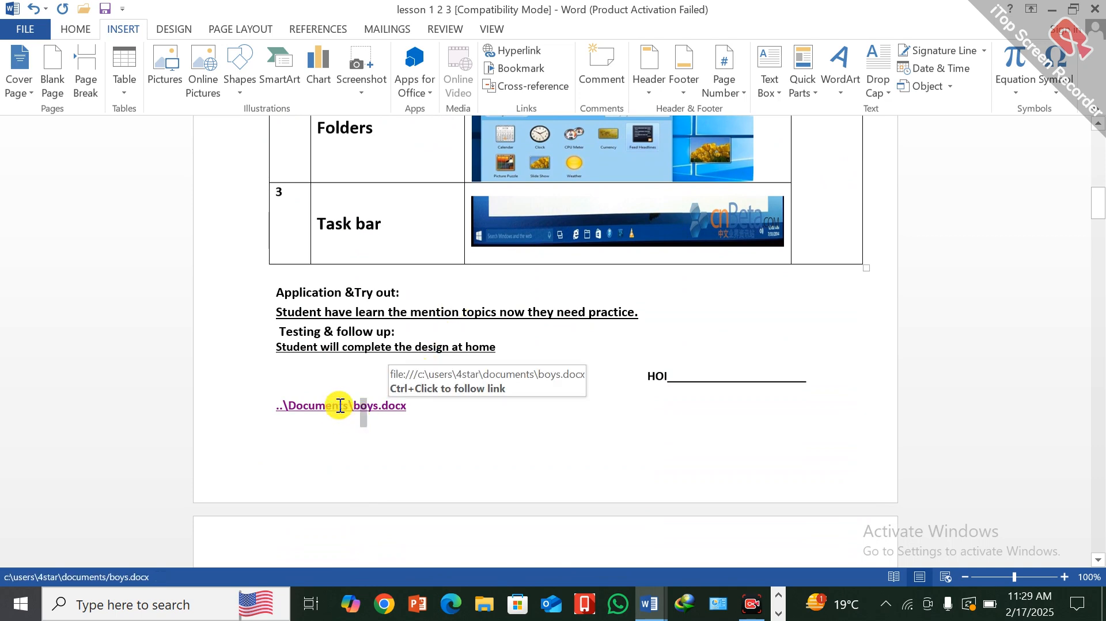
left_click(341, 405, "ctrl")
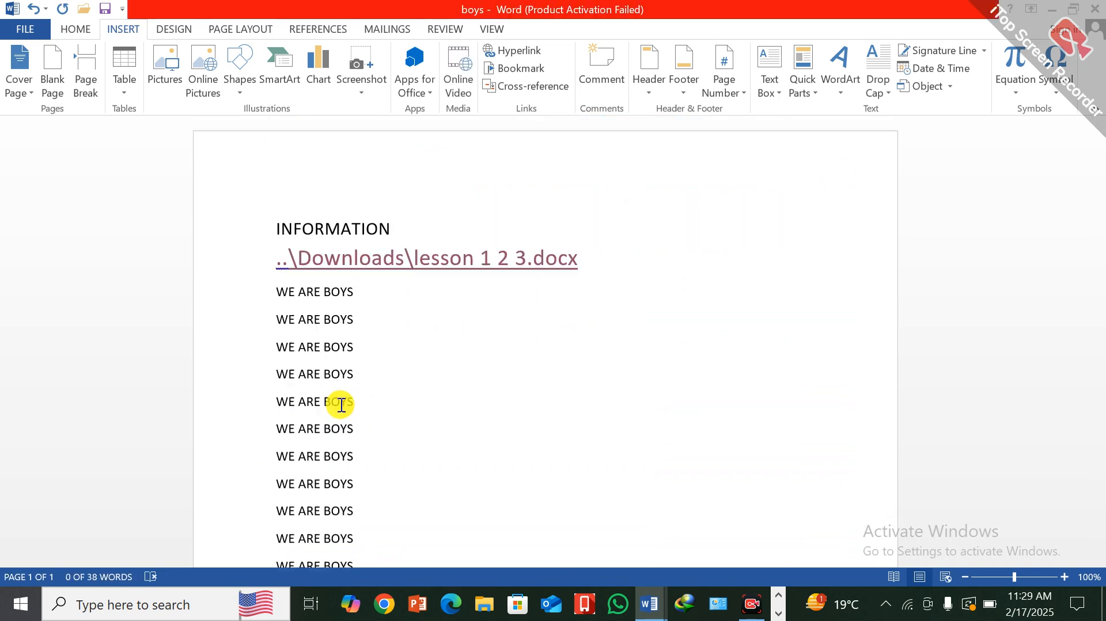
left_click(437, 265, "ctrl")
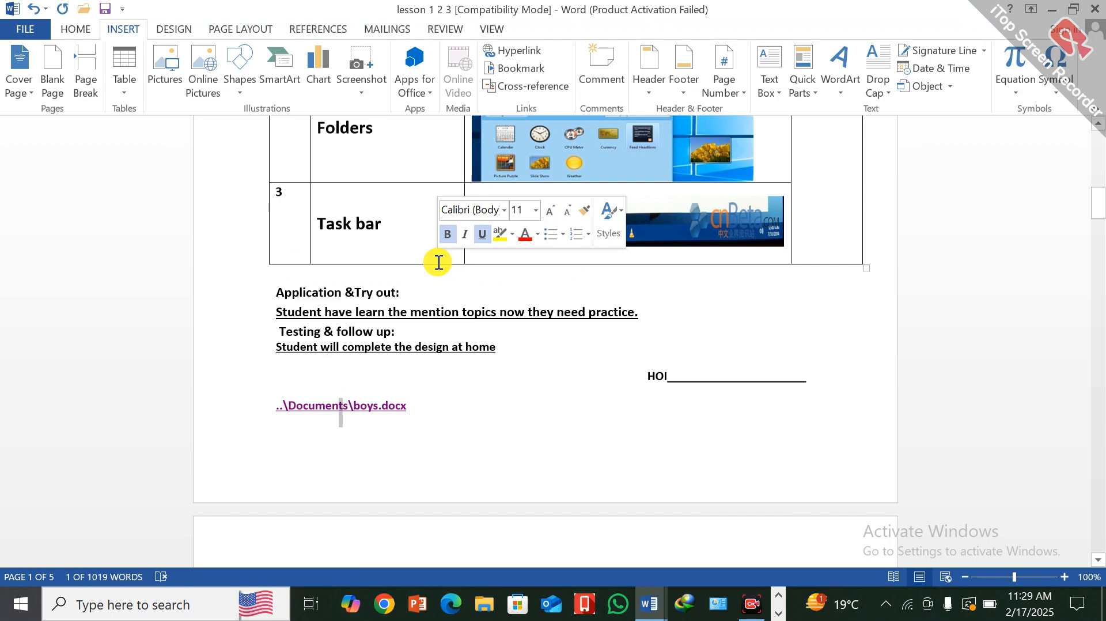
- Look through the remaining pages of the lesson document for a place to add a web hyperlink
scroll(438, 262, "down", 10)
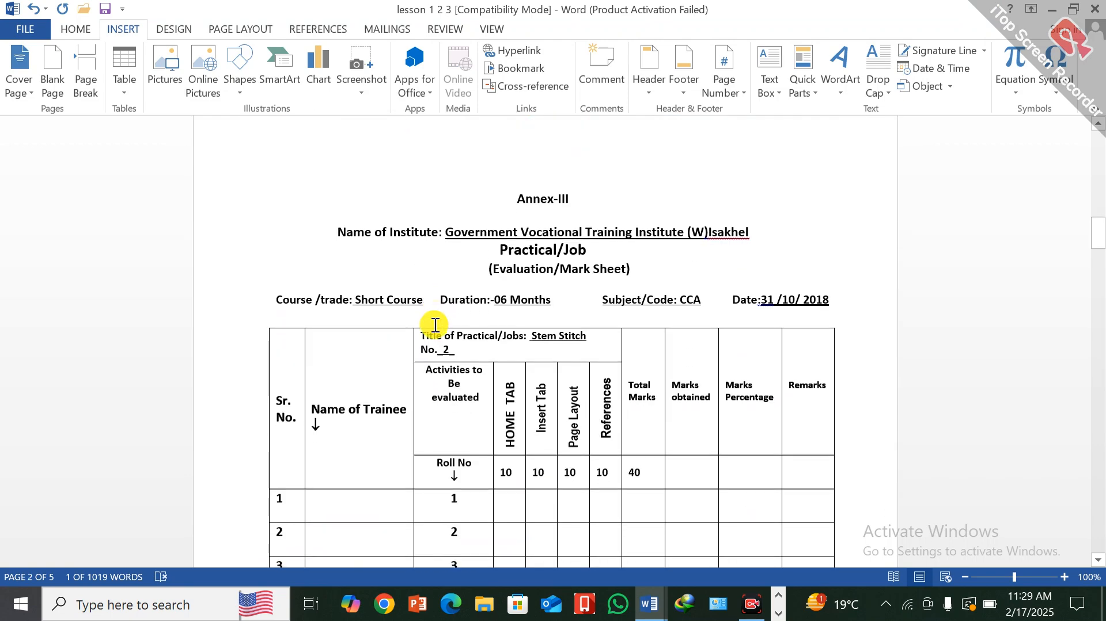
scroll(435, 324, "down", 15)
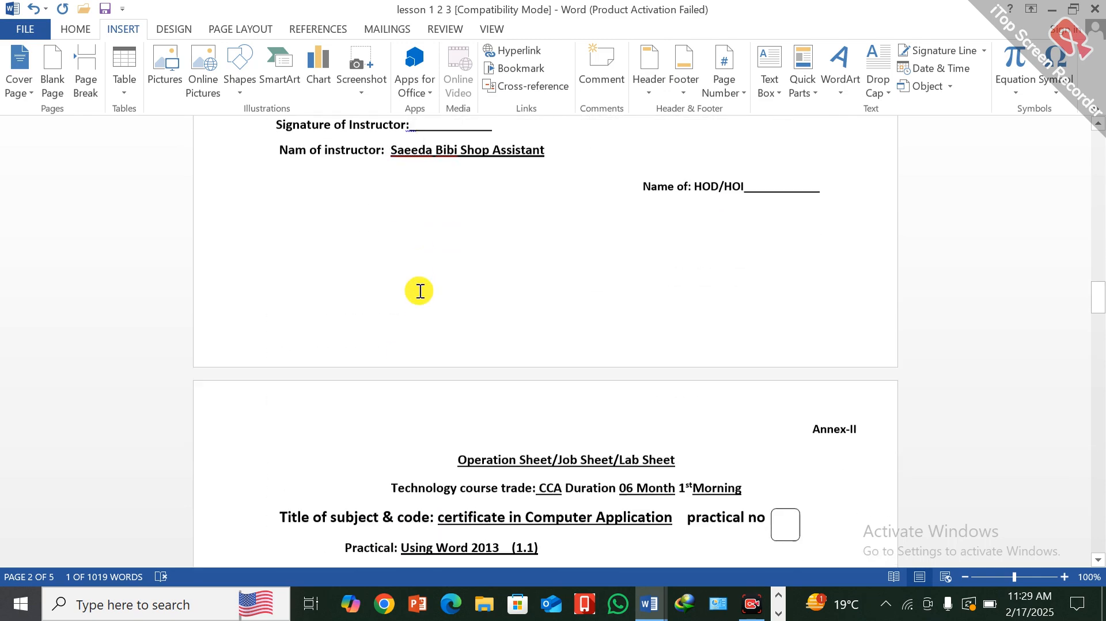
scroll(420, 291, "down", 15)
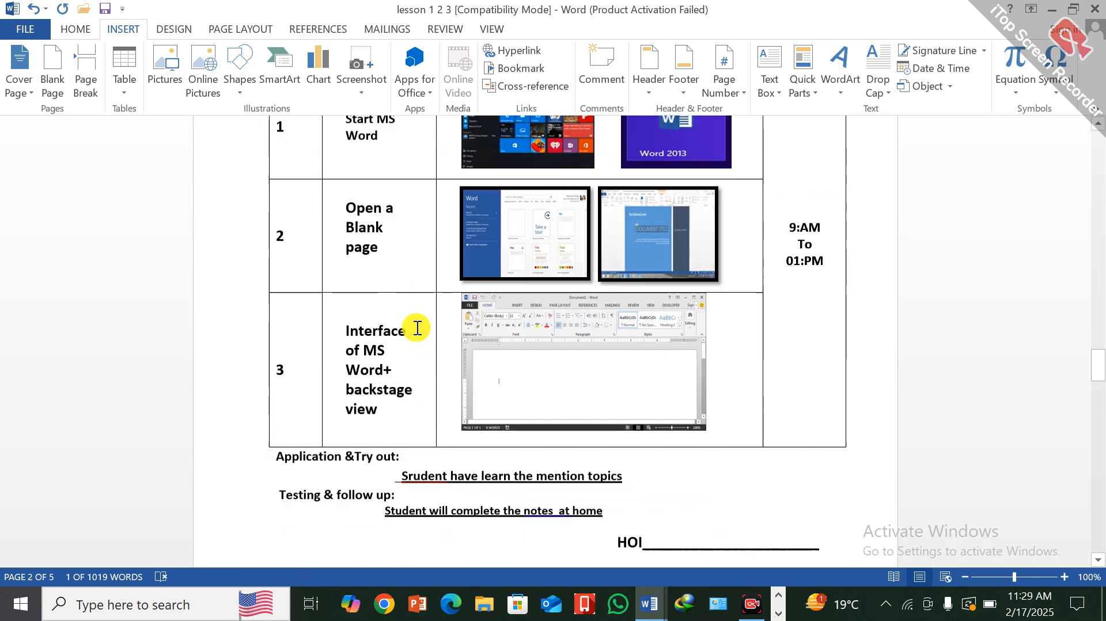
scroll(417, 328, "down", 20)
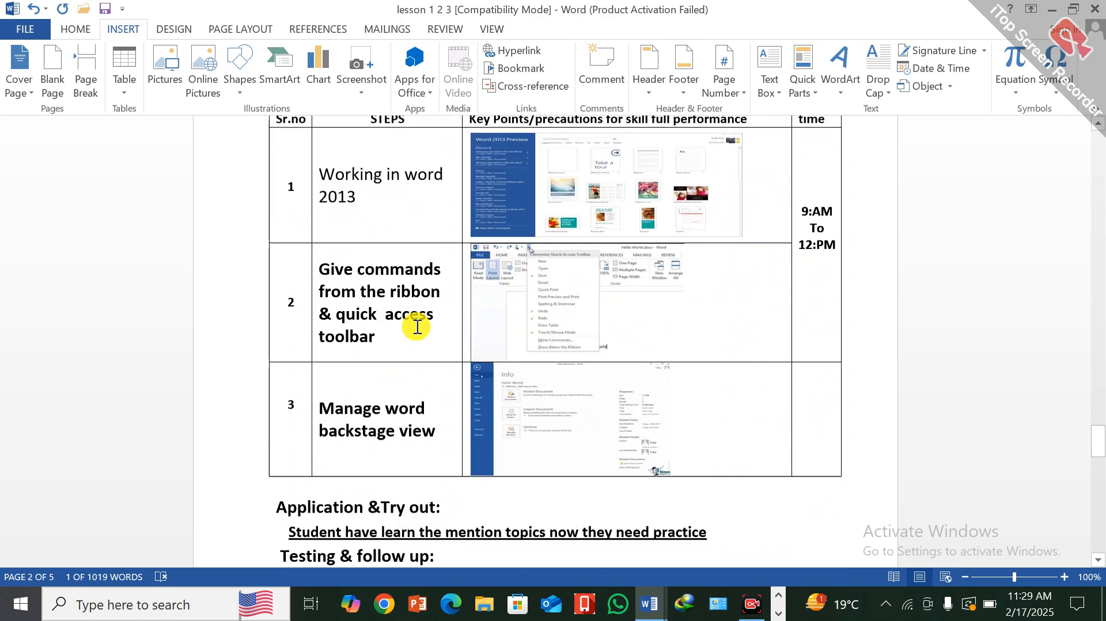
scroll(417, 326, "down", 12)
scroll(419, 323, "up", 3)
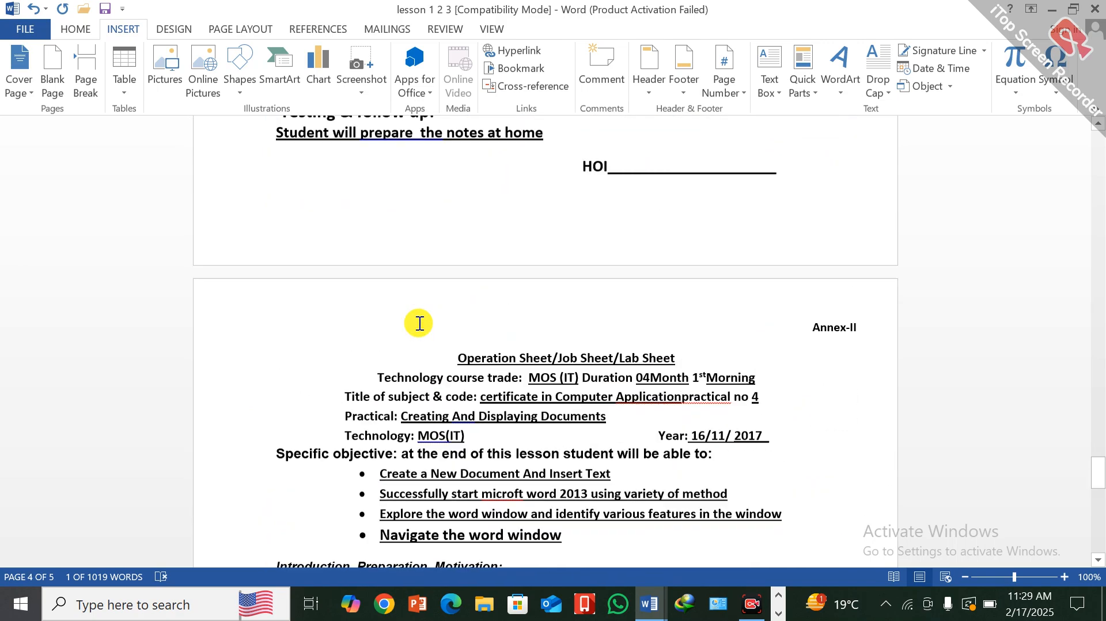
scroll(420, 323, "up", 1)
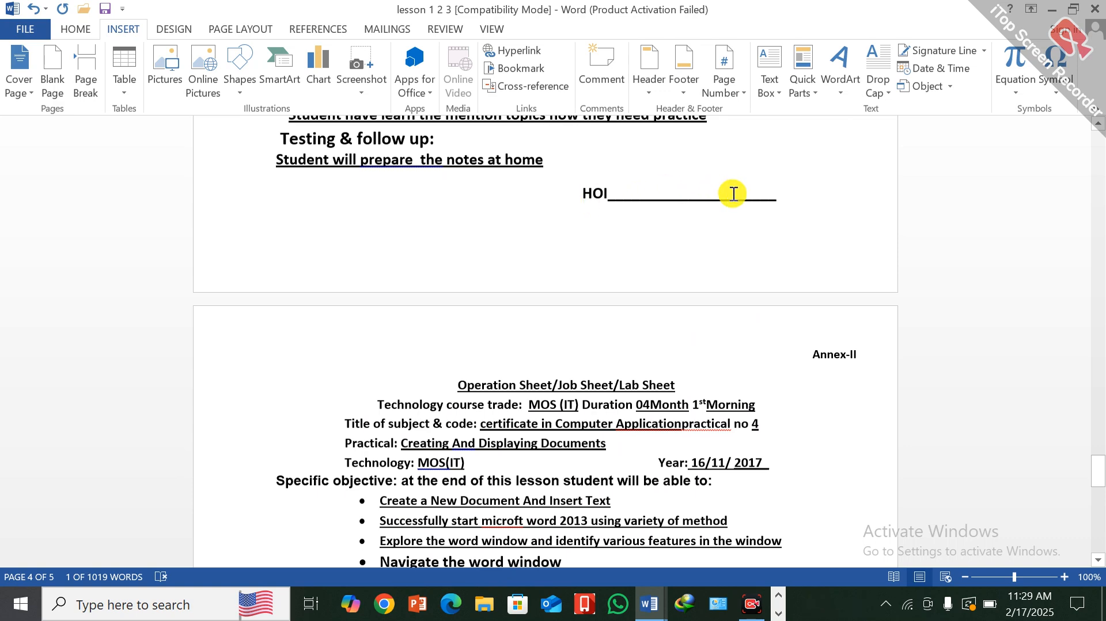
left_click(784, 201)
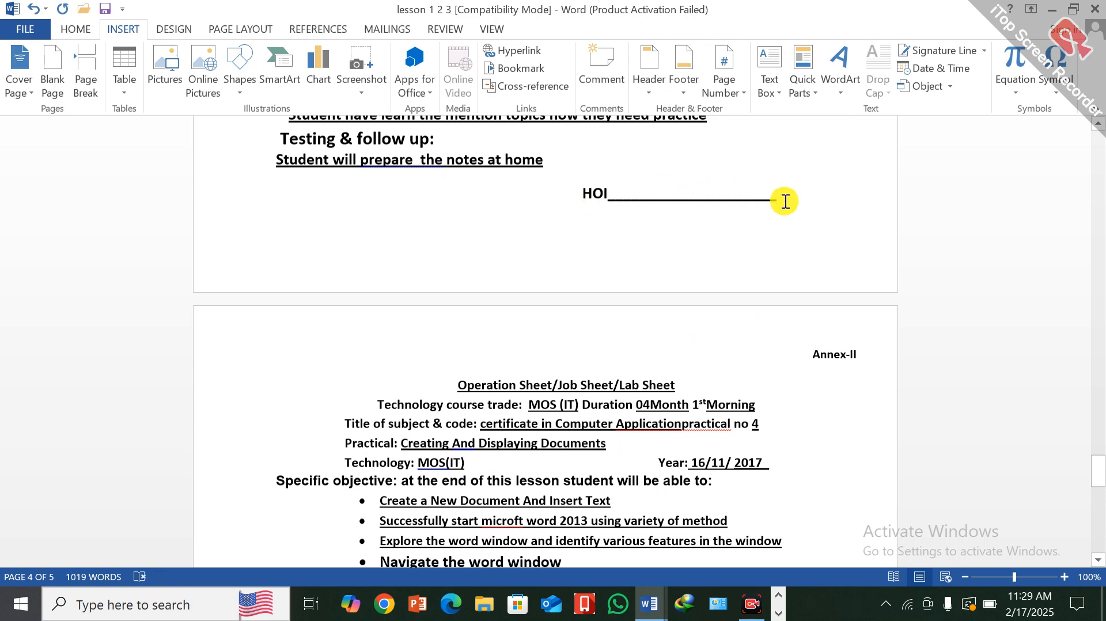
scroll(397, 242, "up", 10)
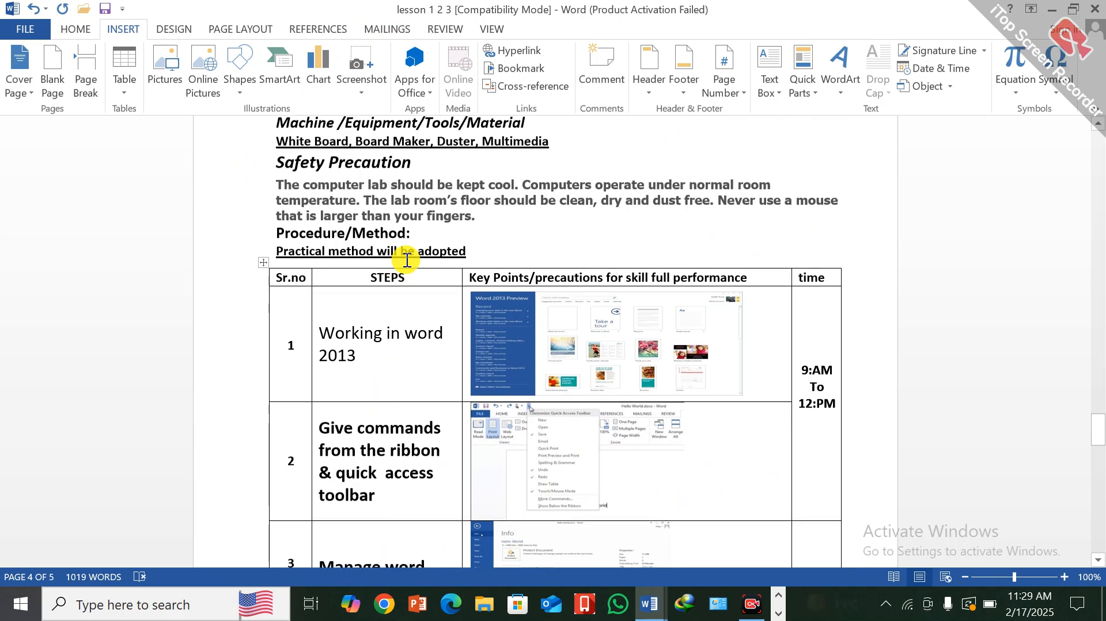
scroll(404, 242, "up", 10)
scroll(399, 229, "down", 20)
scroll(399, 223, "up", 3)
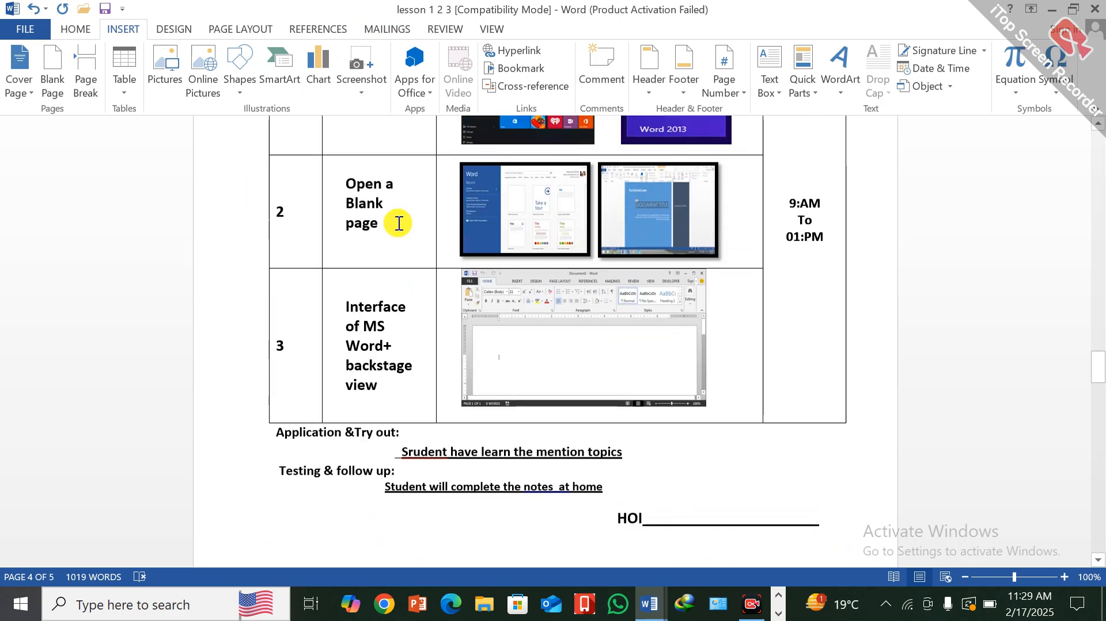
scroll(399, 223, "down", 5)
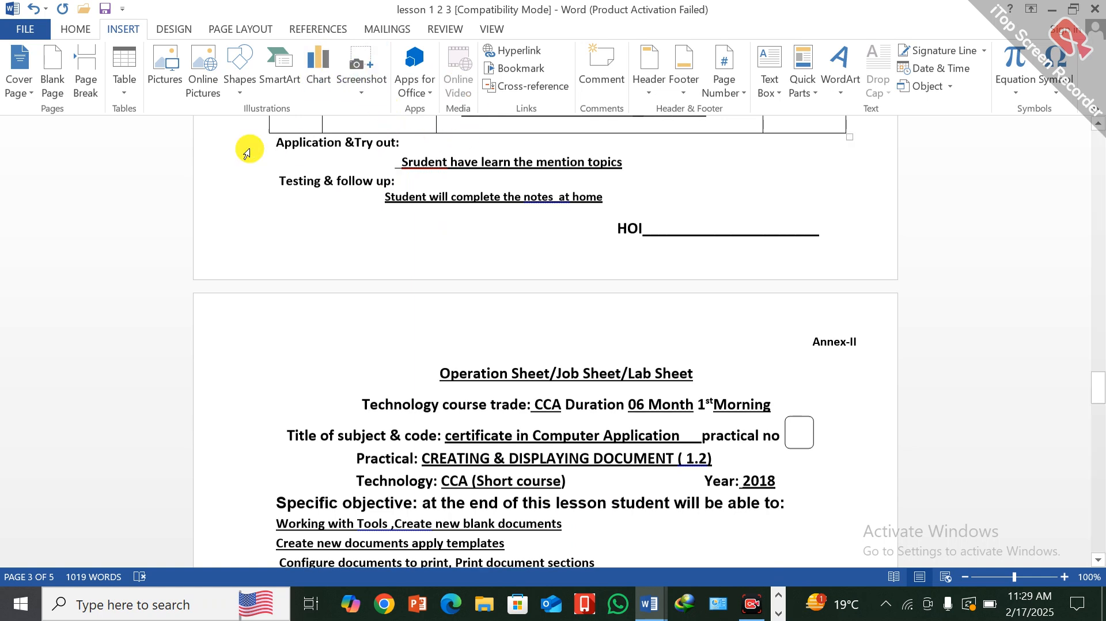
- Start a hyperlink after the Operation Sheet/Job Sheet/Lab Sheet heading on page four and enter the address www,google.com
left_click(266, 335)
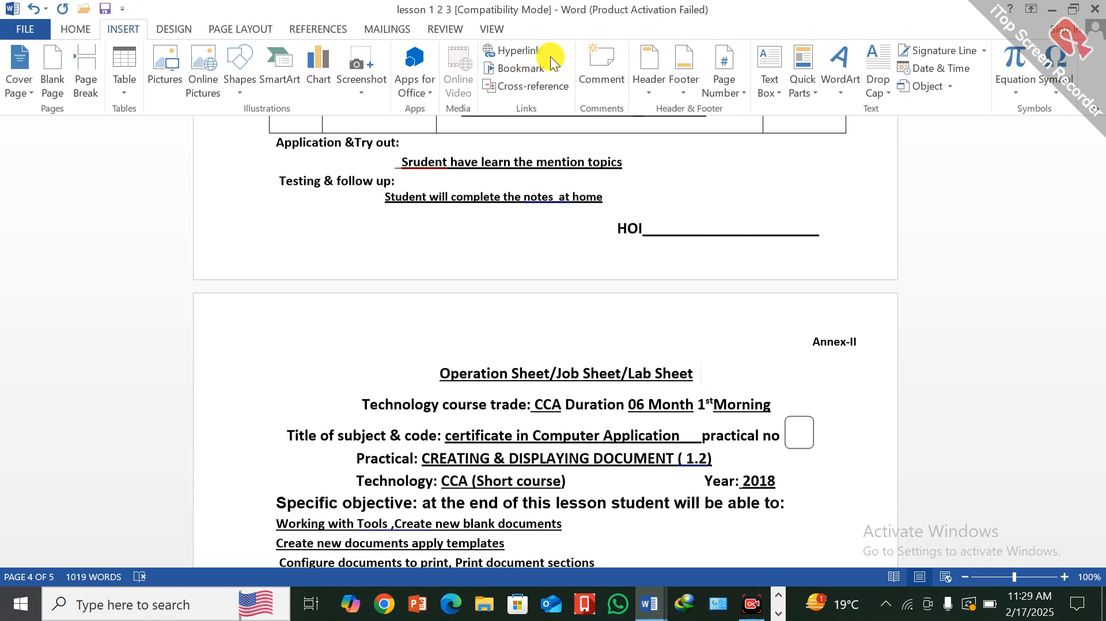
left_click(534, 55)
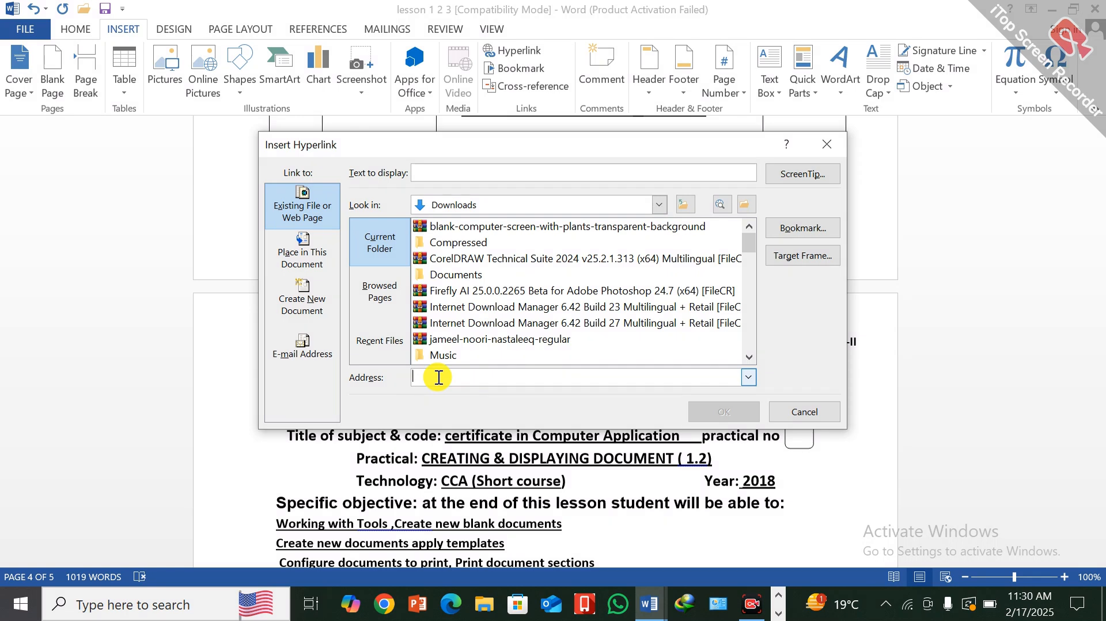
type("www")
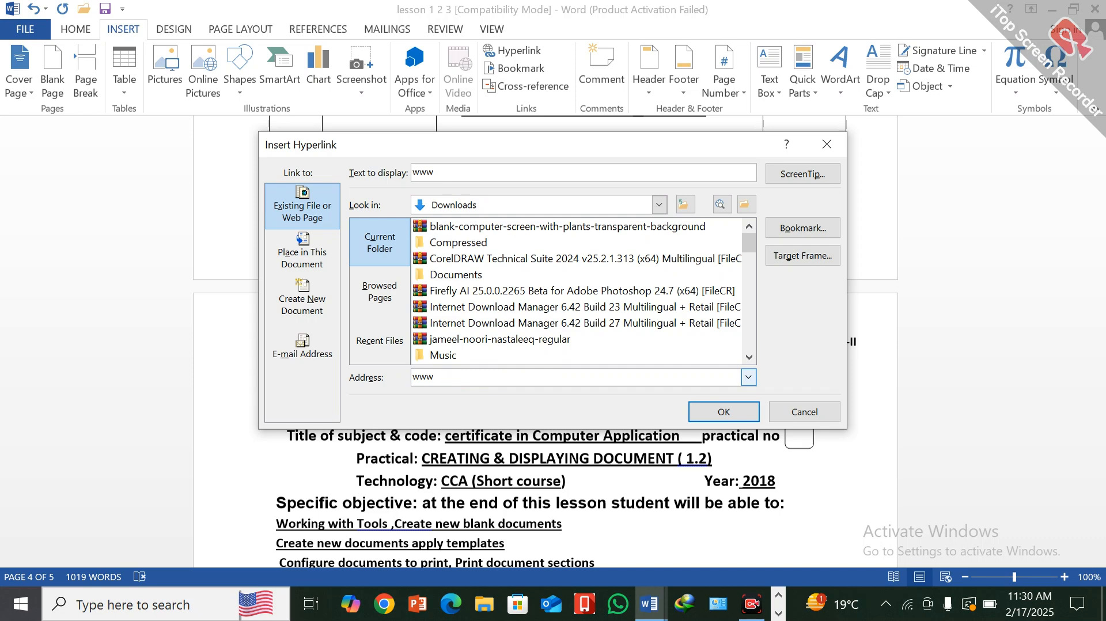
type(",google.com")
left_click(415, 376)
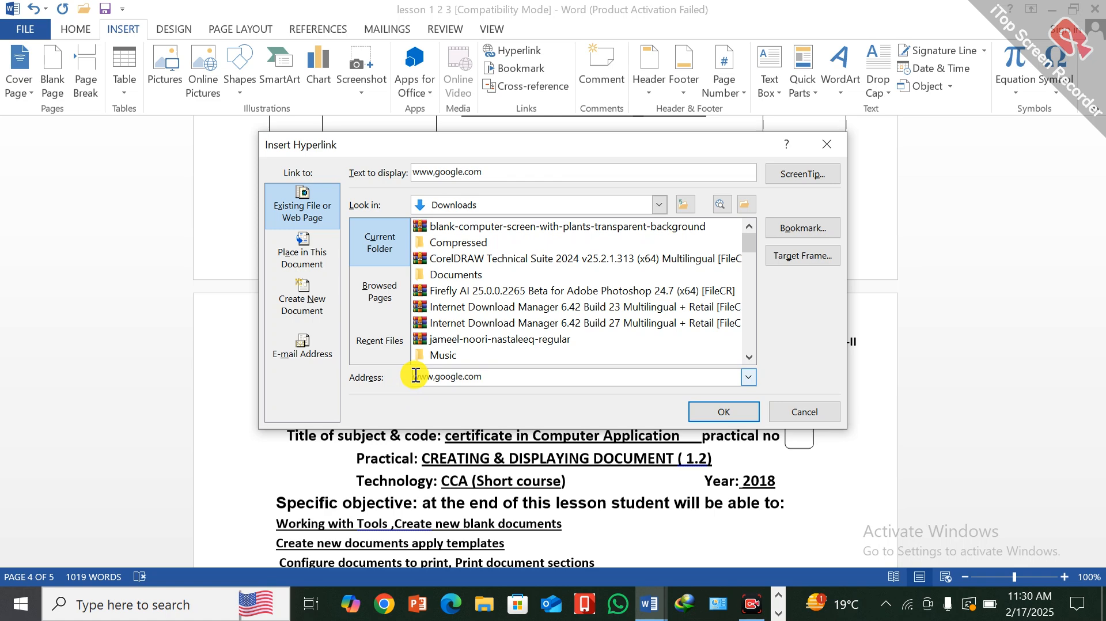
type("htt")
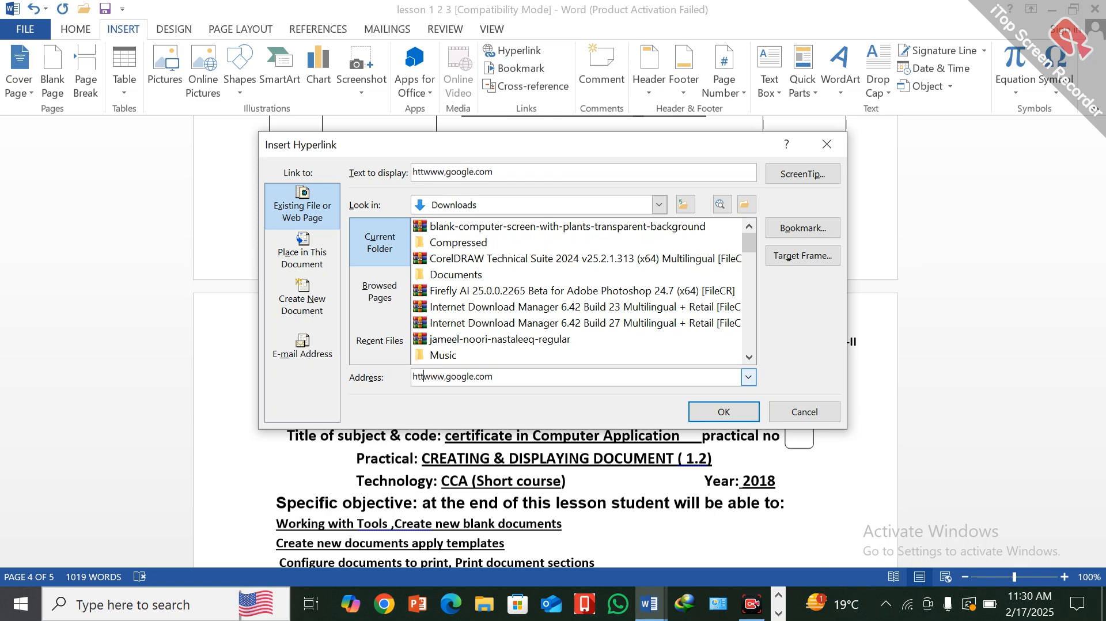
type("p")
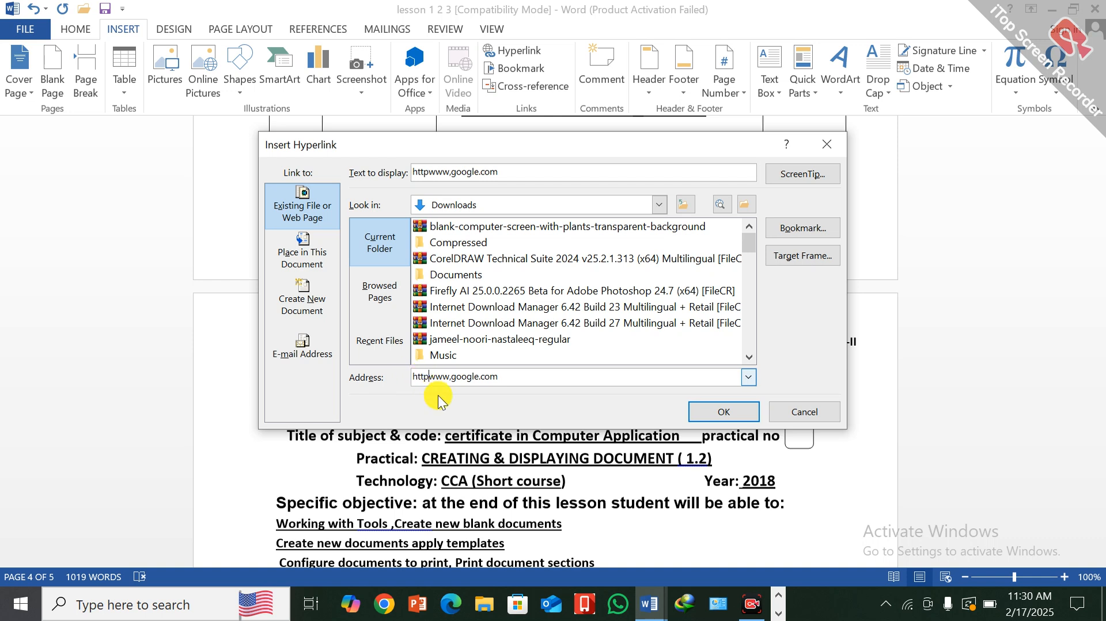
left_click(419, 376)
key("Delete")
key("Delete")
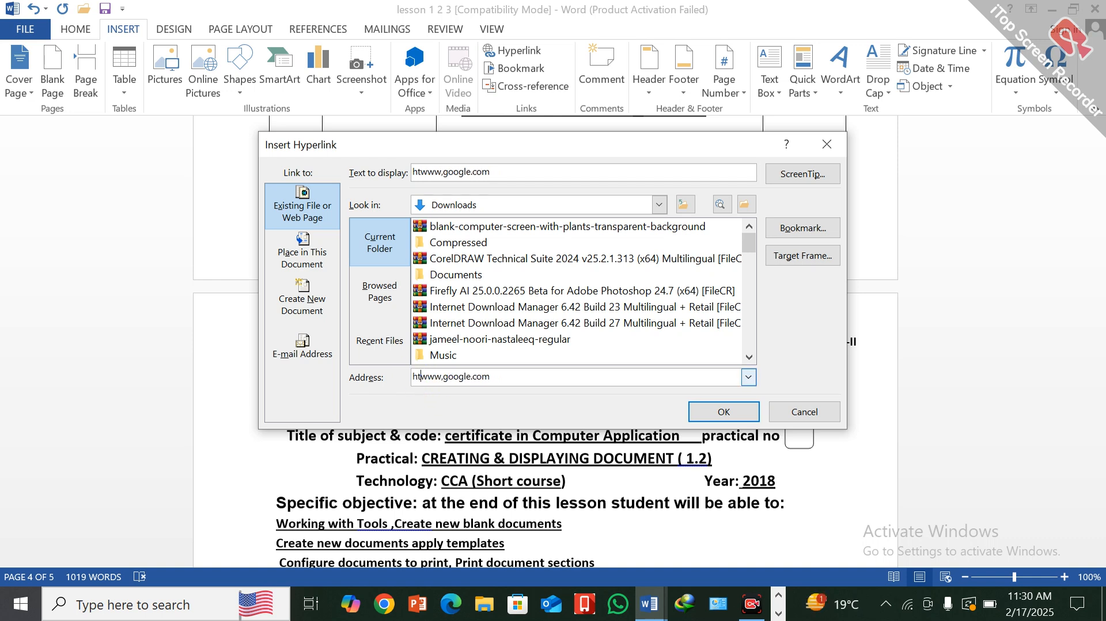
key("BackSpace")
key("BackSpace")
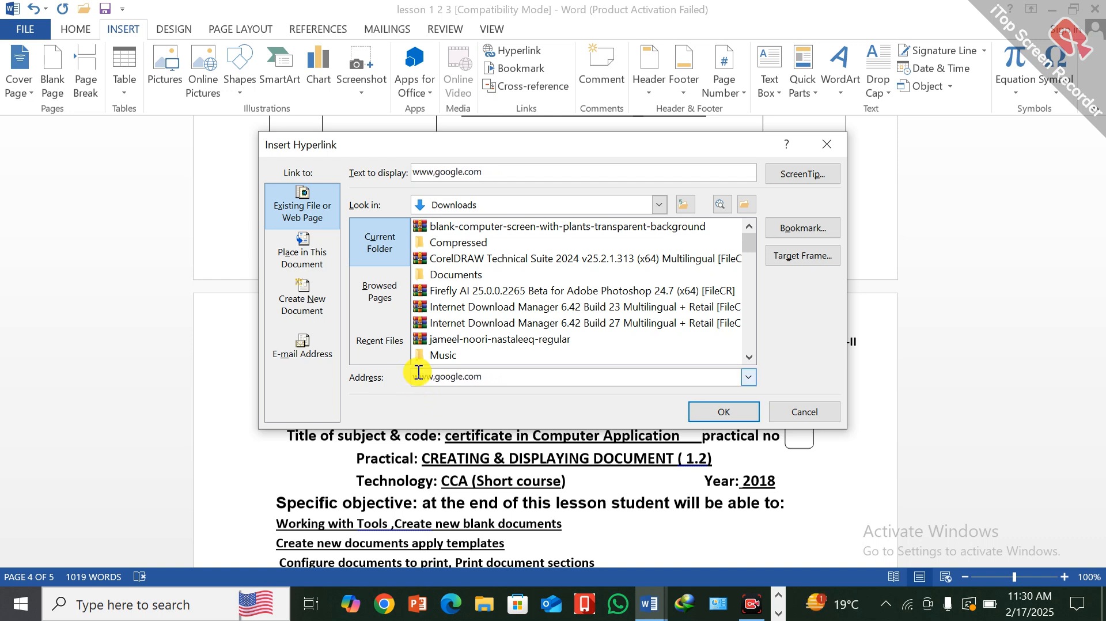
- Insert the www,google.com hyperlink and try to follow it, accepting the security notice
left_click(730, 409)
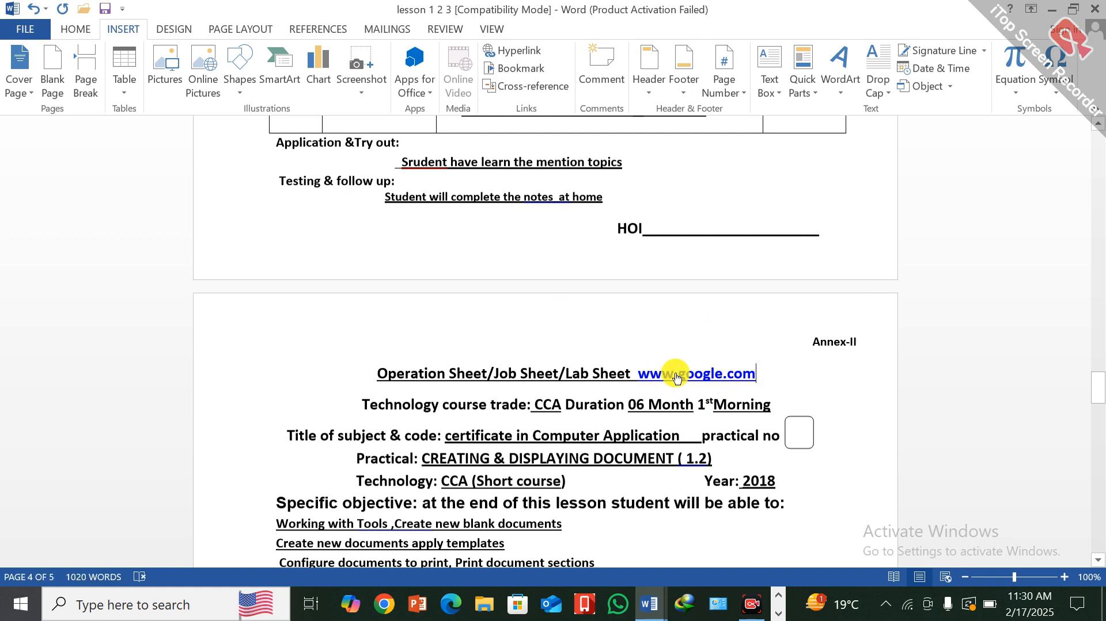
left_click(675, 377, "ctrl")
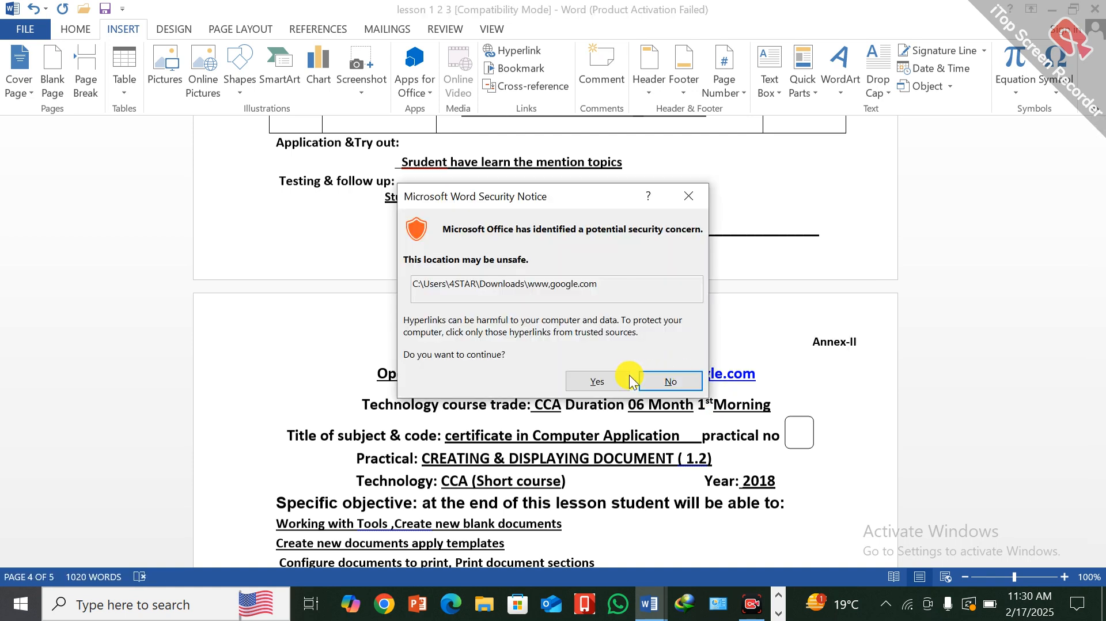
left_click(603, 381)
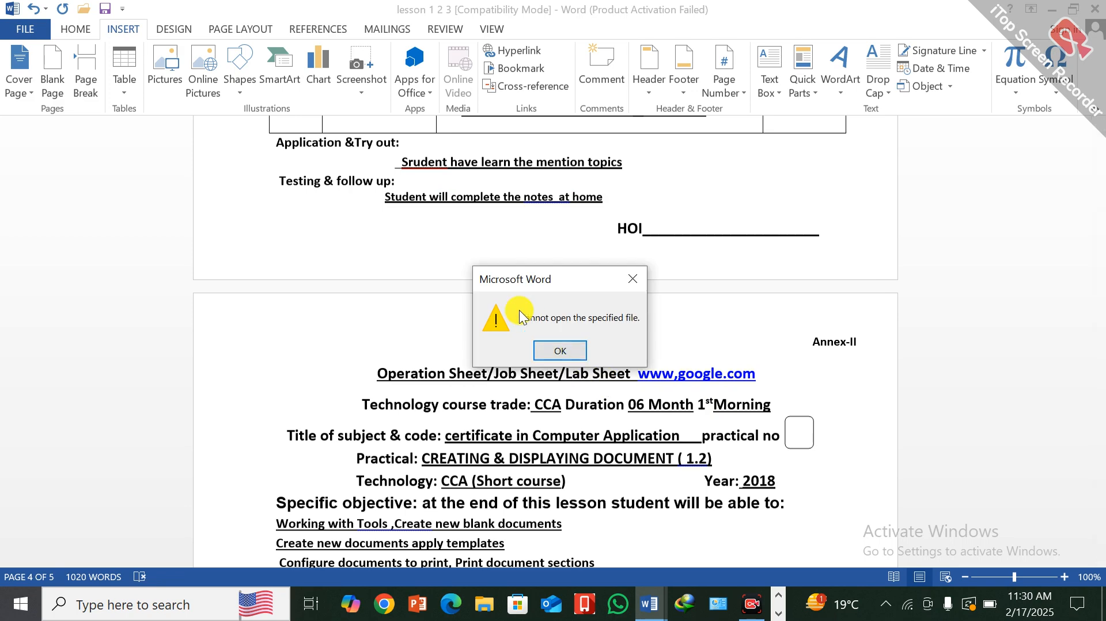
left_click(549, 350)
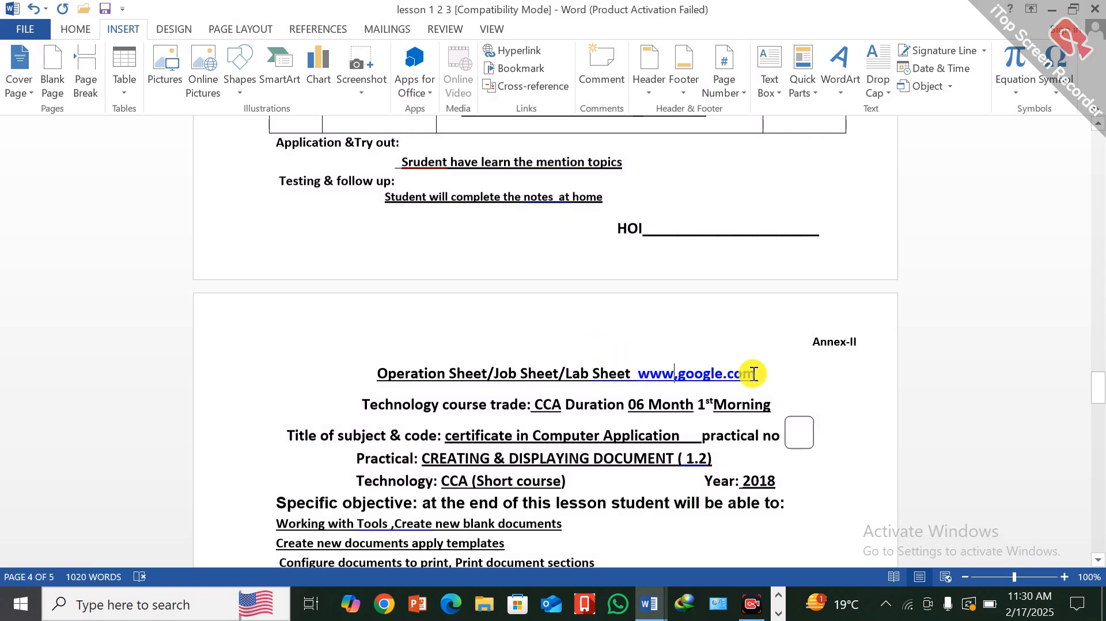
- Delete the www,google.com hyperlink after the Operation Sheet/Job Sheet/Lab Sheet heading on page four and start a new hyperlink there
left_click_drag(760, 371, 645, 378)
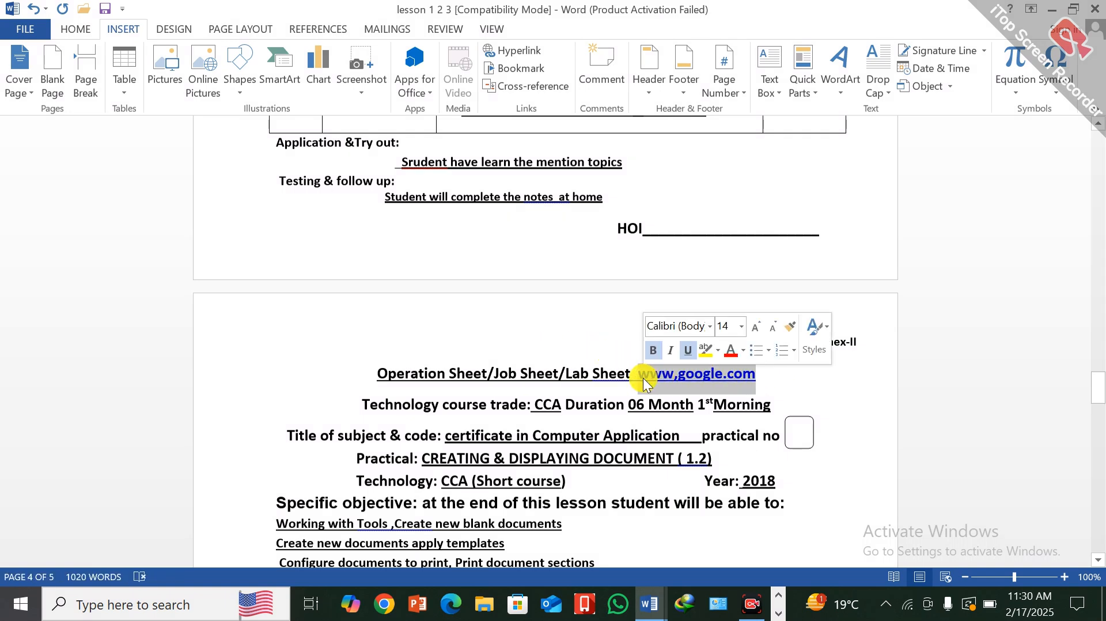
key("Delete")
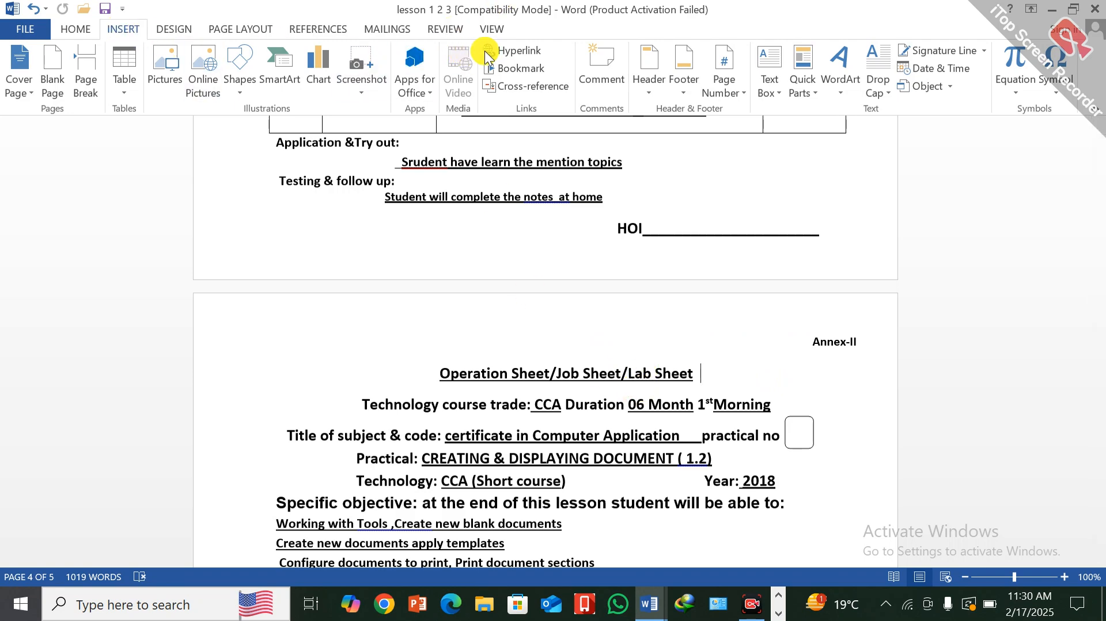
left_click(500, 51)
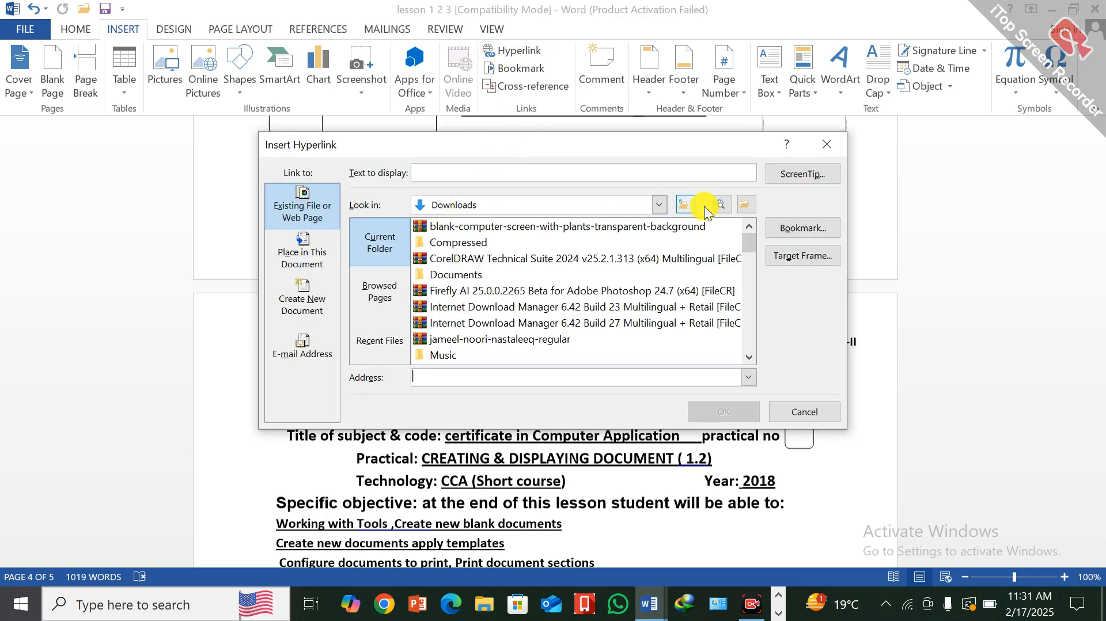
- Browse the available link locations, switch the lookup folder to Desktop, and look through its files for a possible link target
left_click(659, 204)
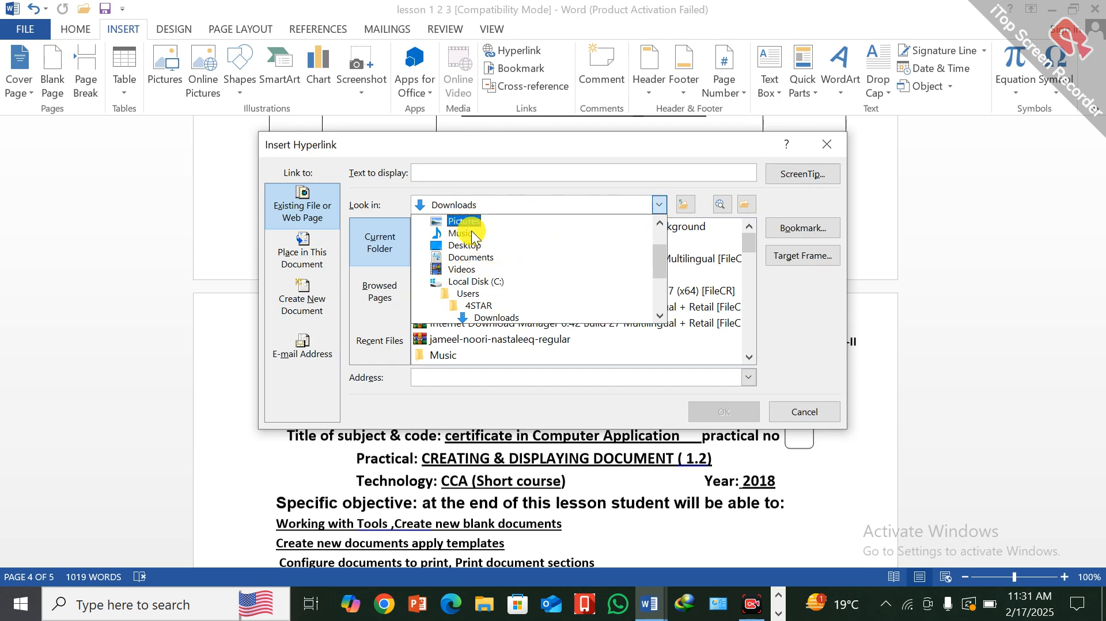
scroll(493, 254, "down", 1)
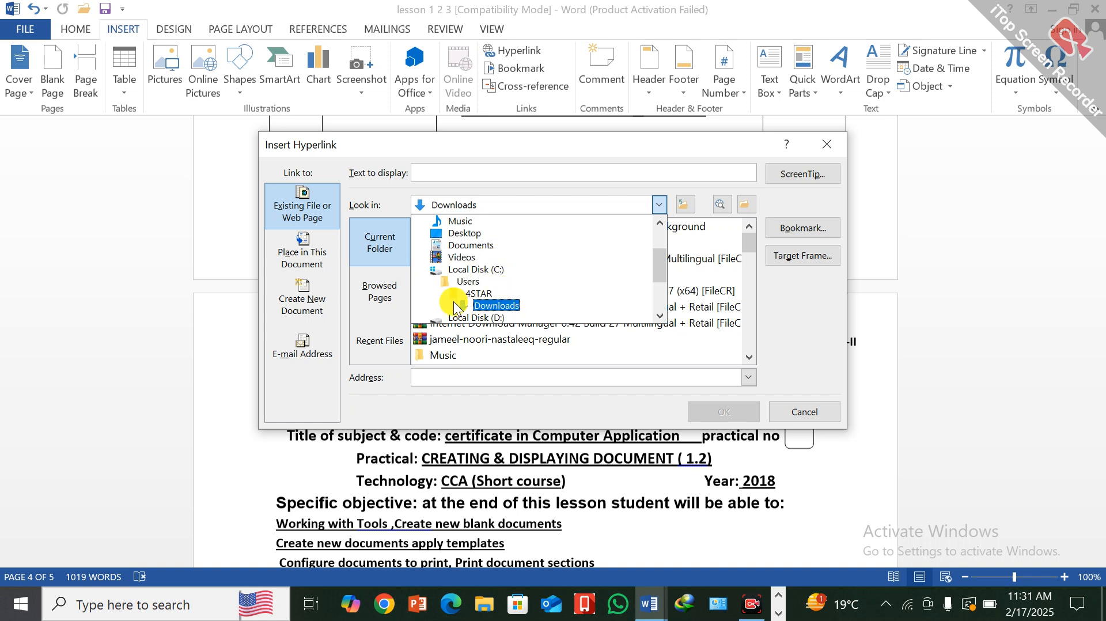
scroll(527, 299, "down", 2)
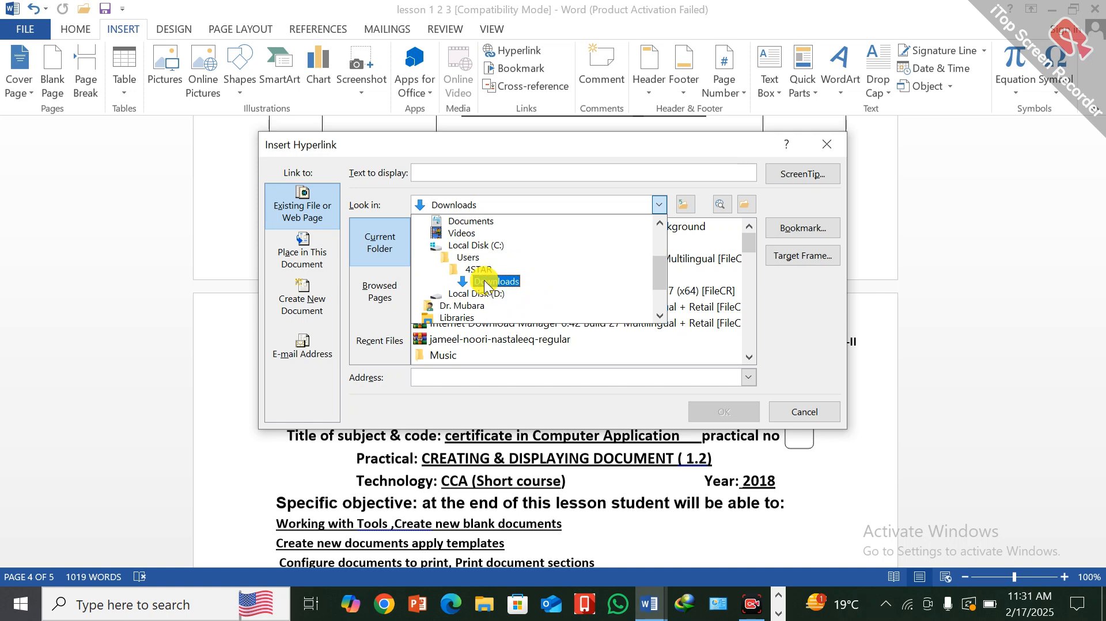
scroll(482, 247, "up", 2)
scroll(482, 247, "up", 1)
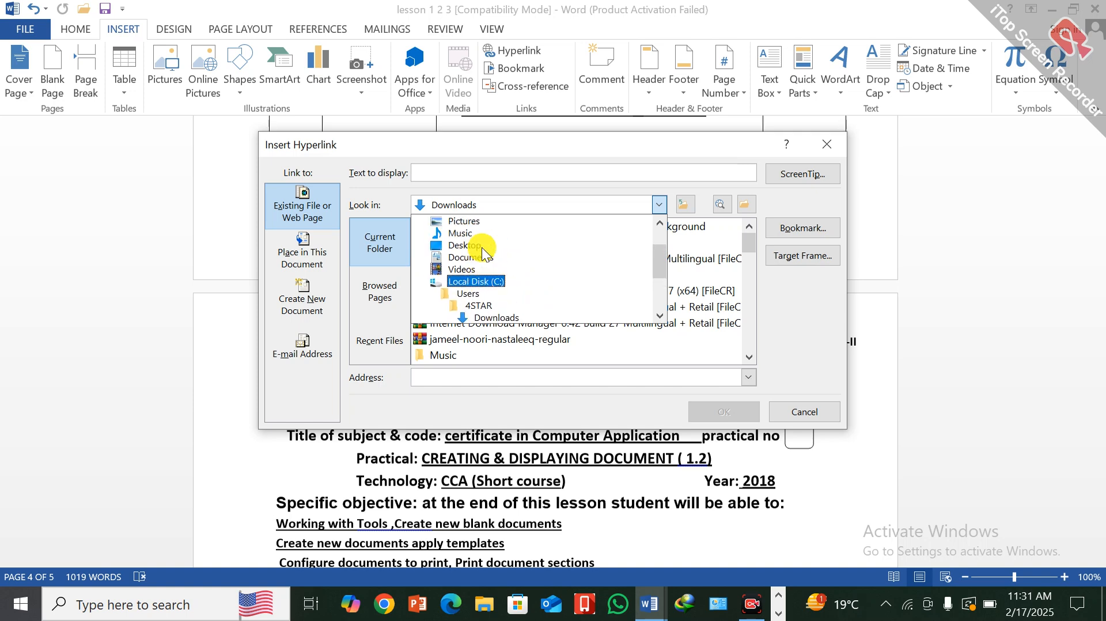
scroll(482, 247, "down", 7)
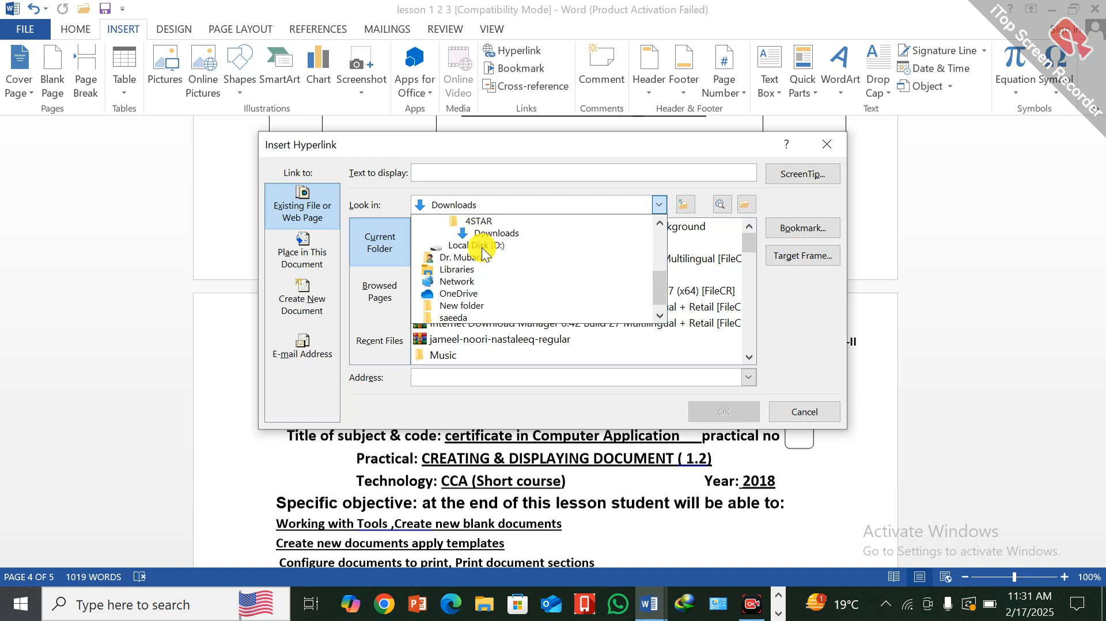
scroll(482, 247, "down", 1)
scroll(482, 247, "up", 11)
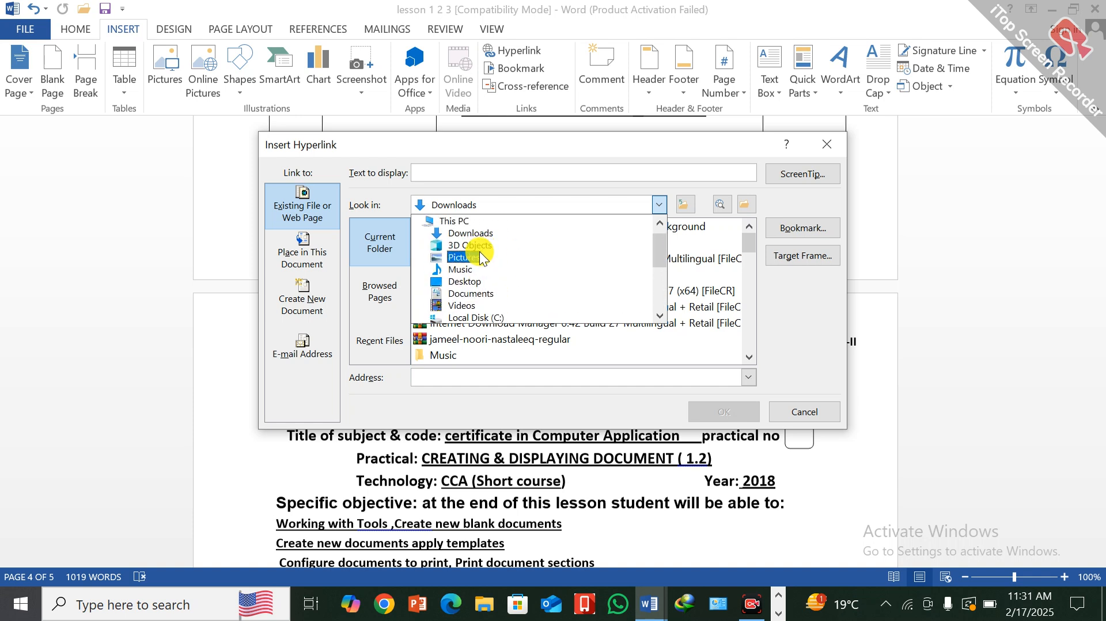
left_click(474, 282)
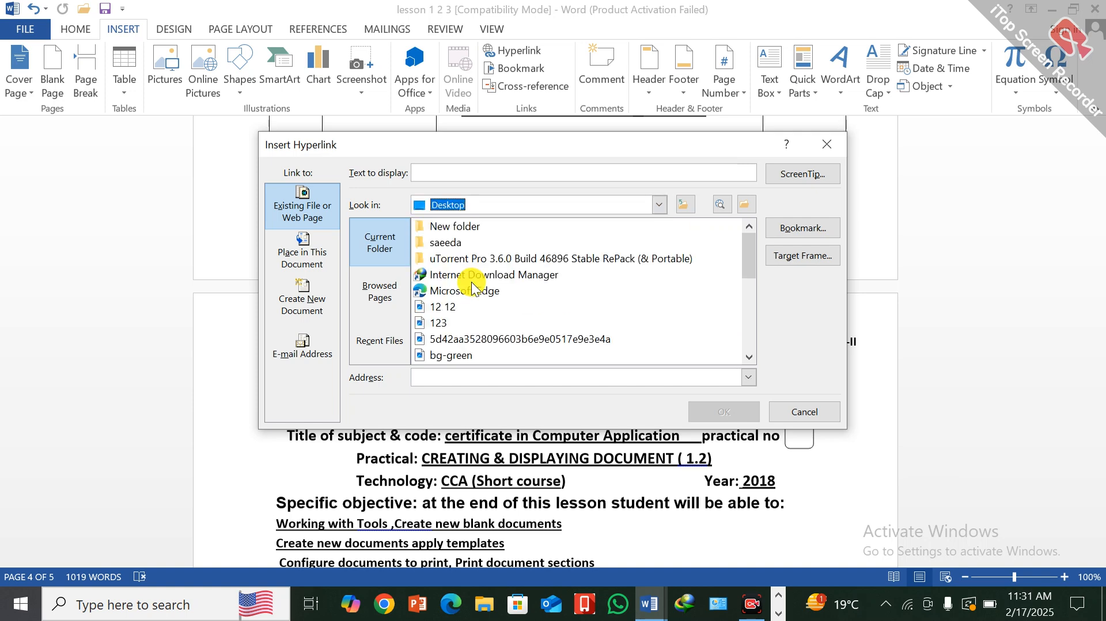
scroll(473, 286, "down", 2)
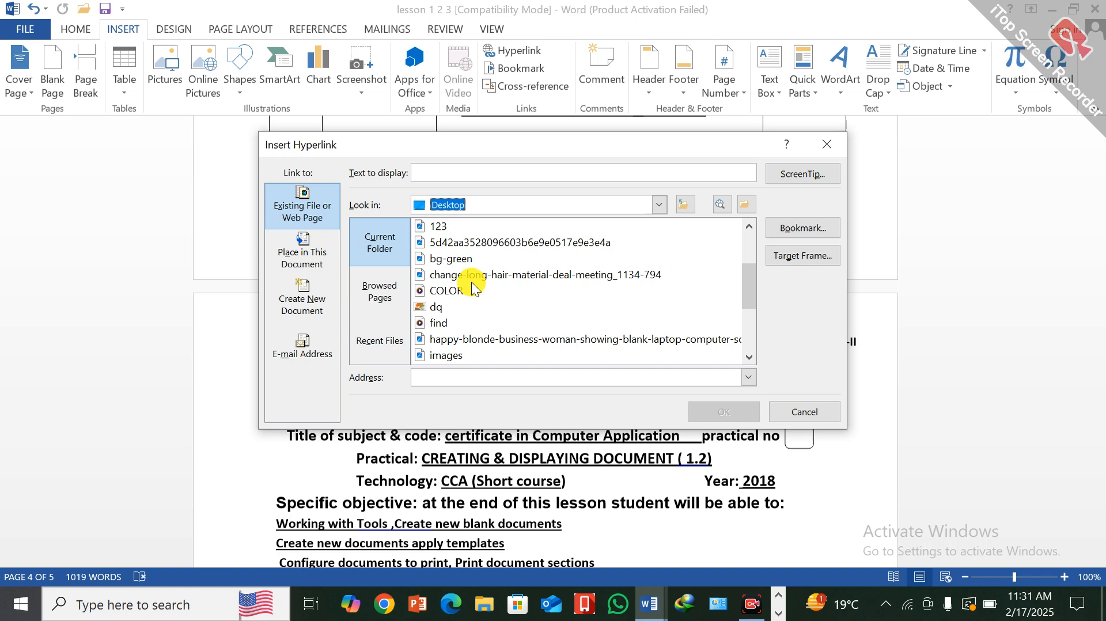
scroll(471, 282, "down", 3)
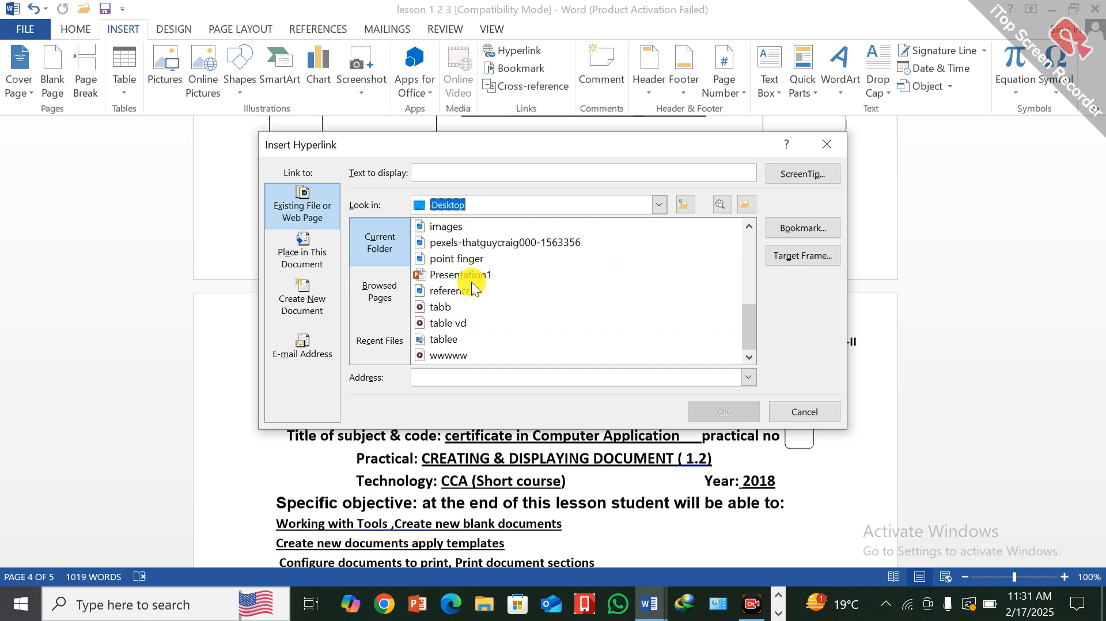
scroll(464, 326, "up", 2)
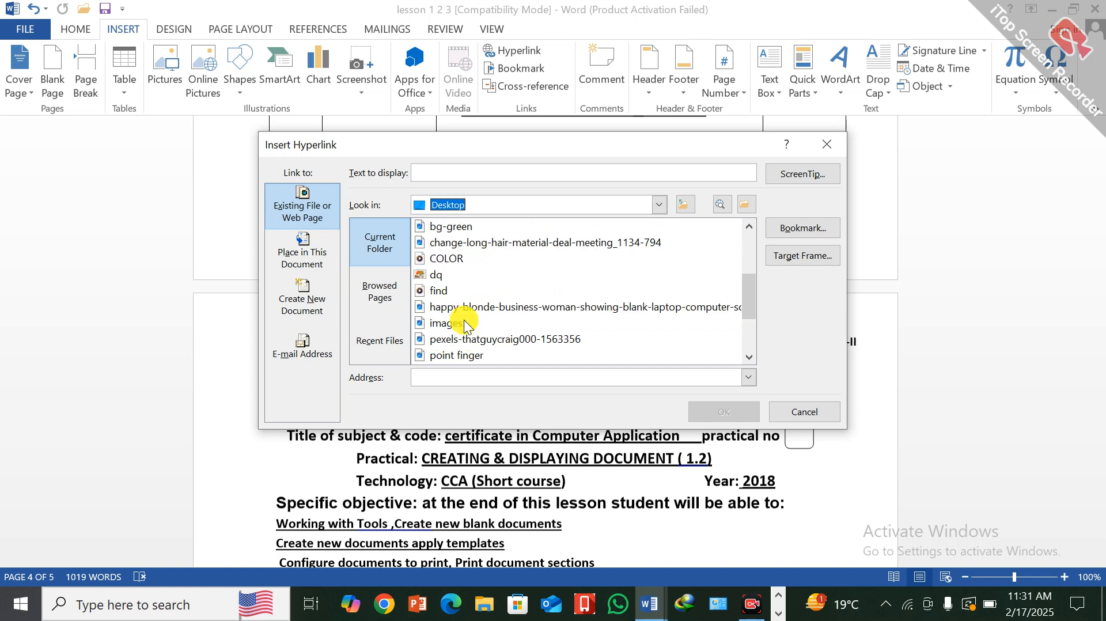
scroll(464, 326, "up", 3)
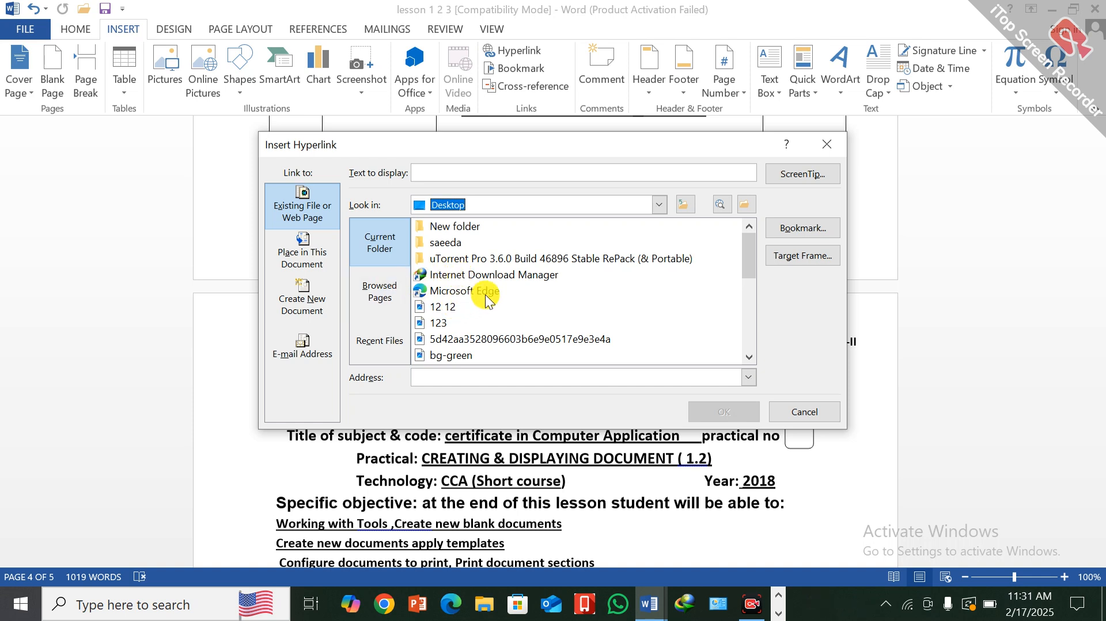
scroll(463, 231, "down", 1)
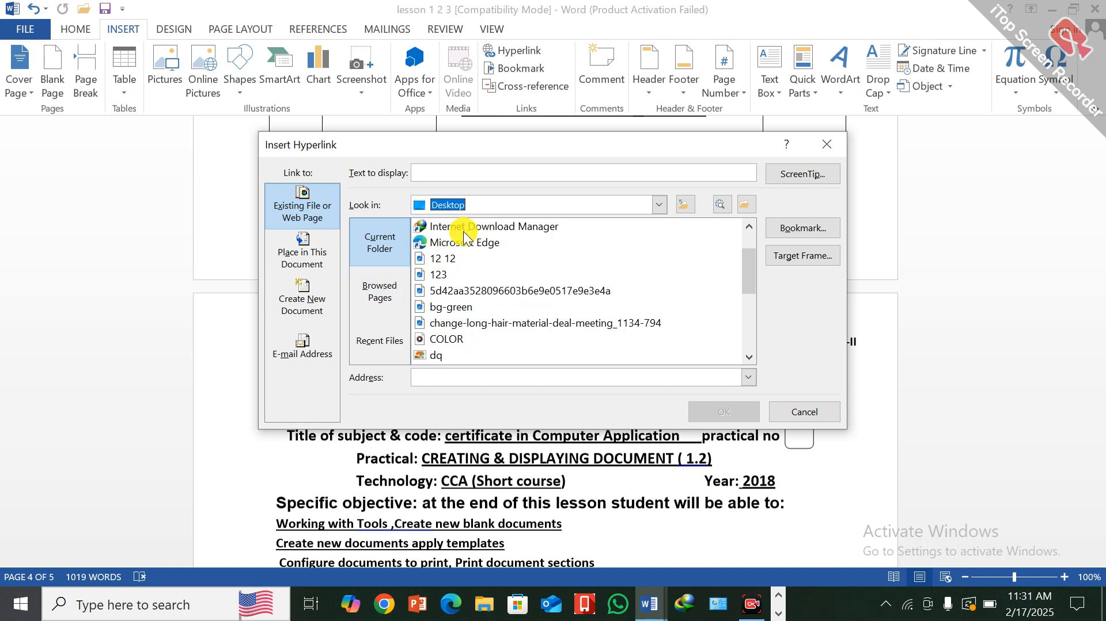
scroll(463, 230, "down", 2)
scroll(464, 230, "down", 2)
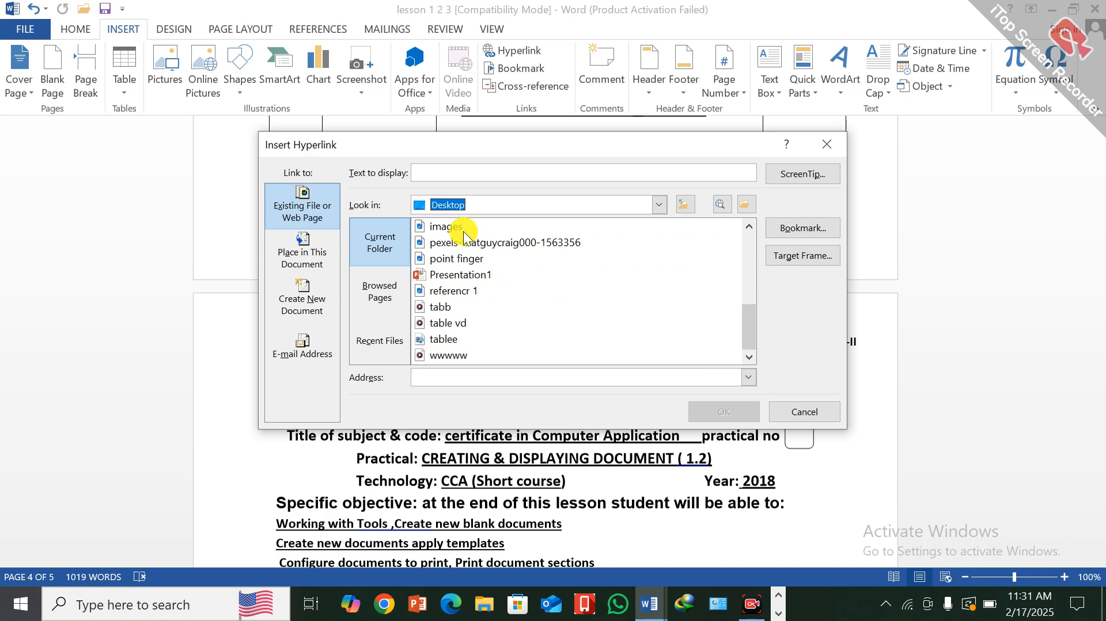
left_click(447, 378)
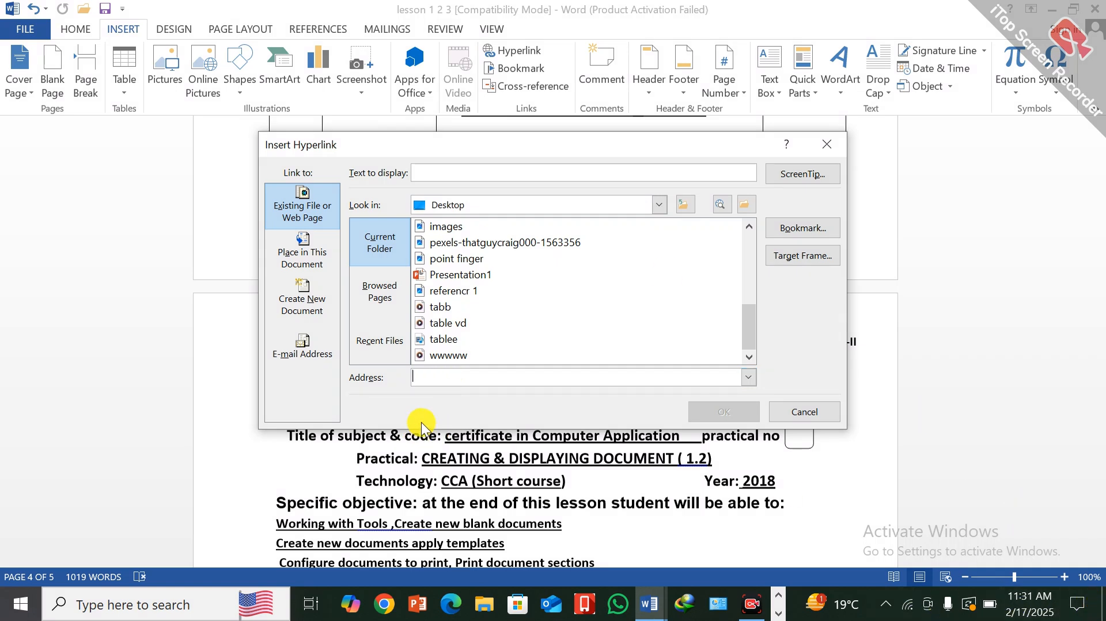
type("goo")
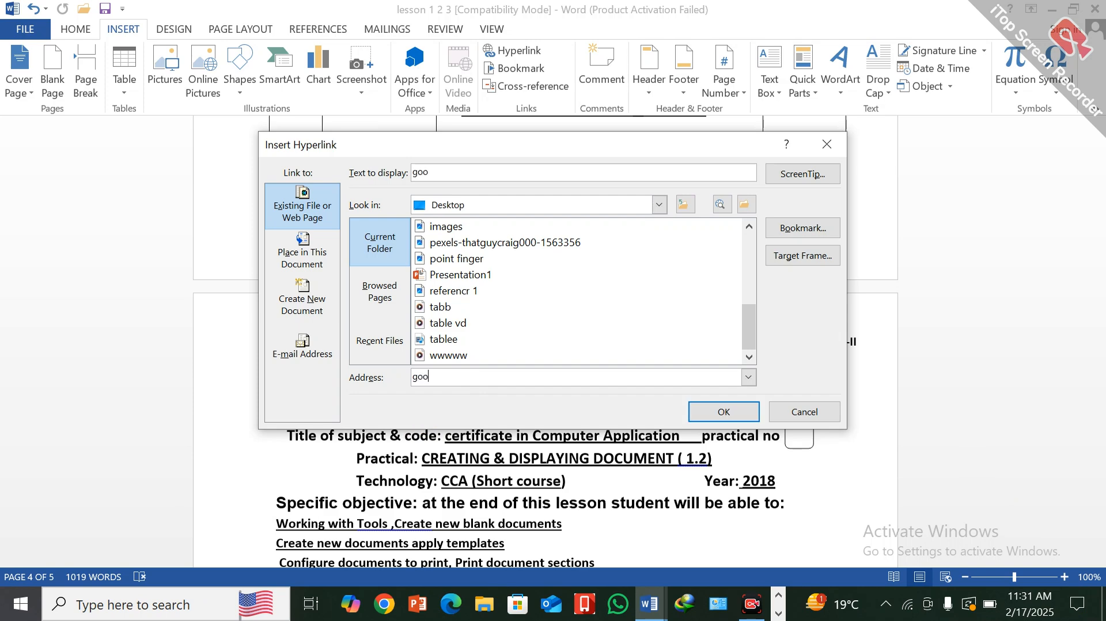
type("gle.com")
left_click(750, 378)
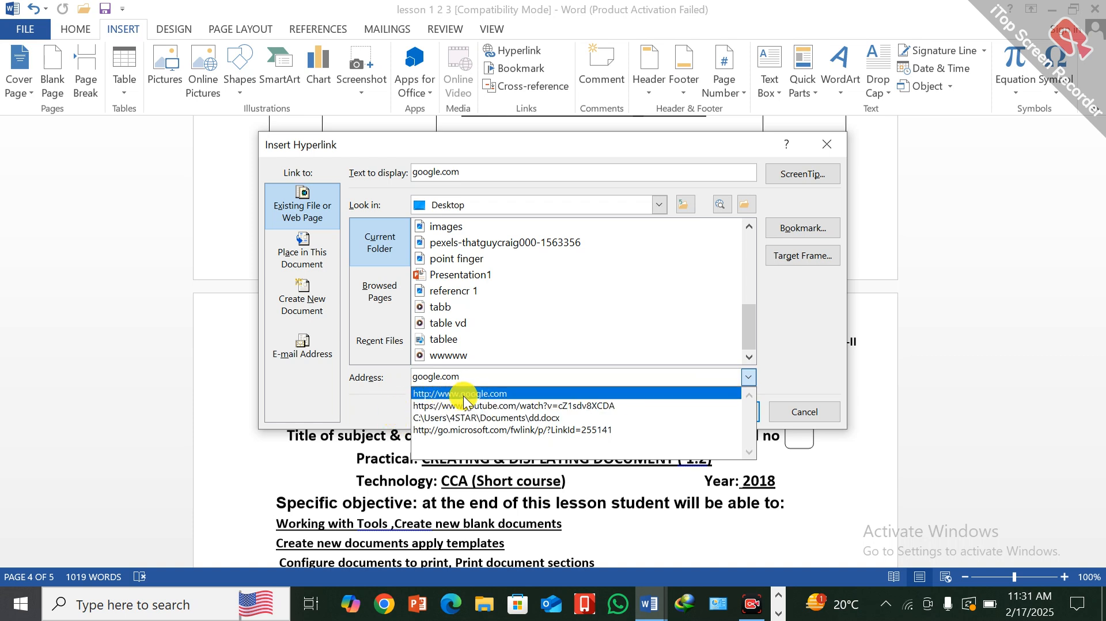
left_click(480, 395)
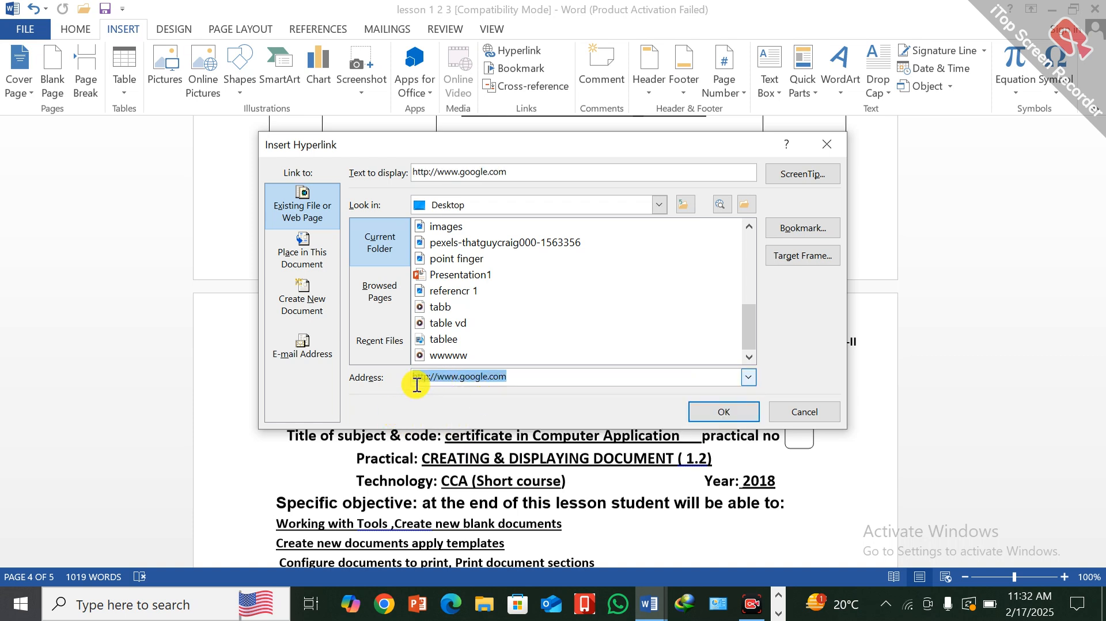
left_click(729, 413)
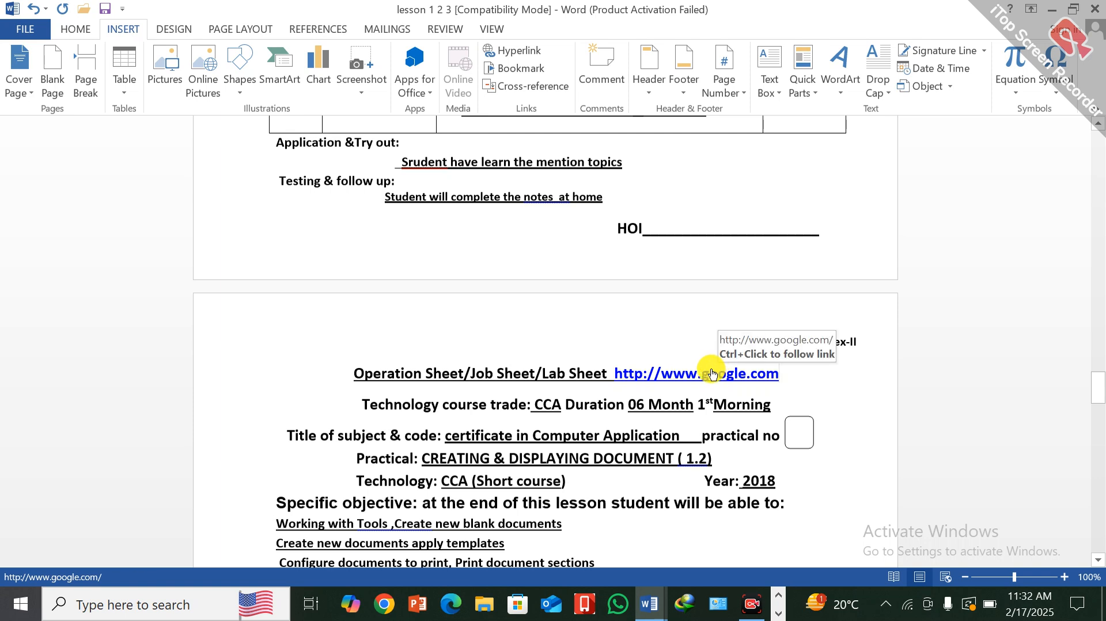
left_click(712, 376, "ctrl")
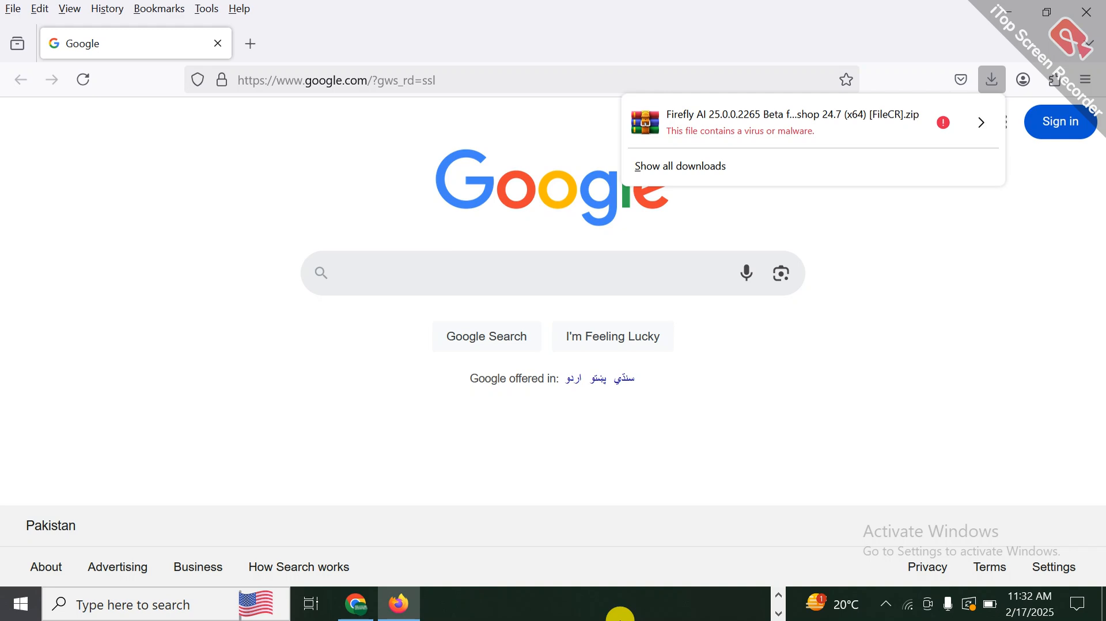
left_click(1005, 12)
left_click(1005, 13)
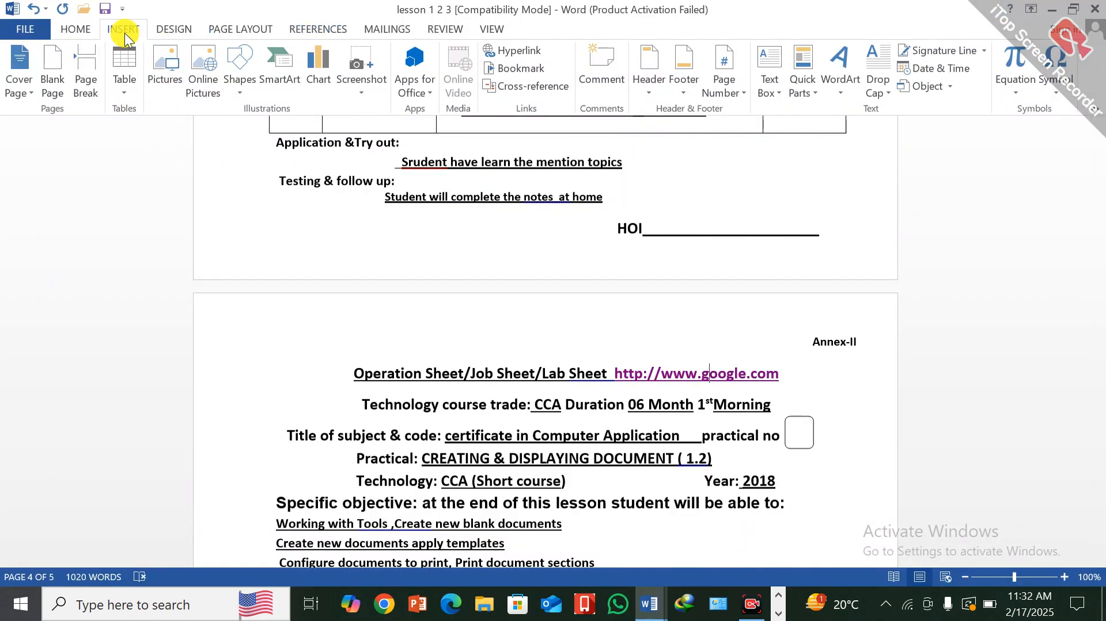
left_click(528, 53)
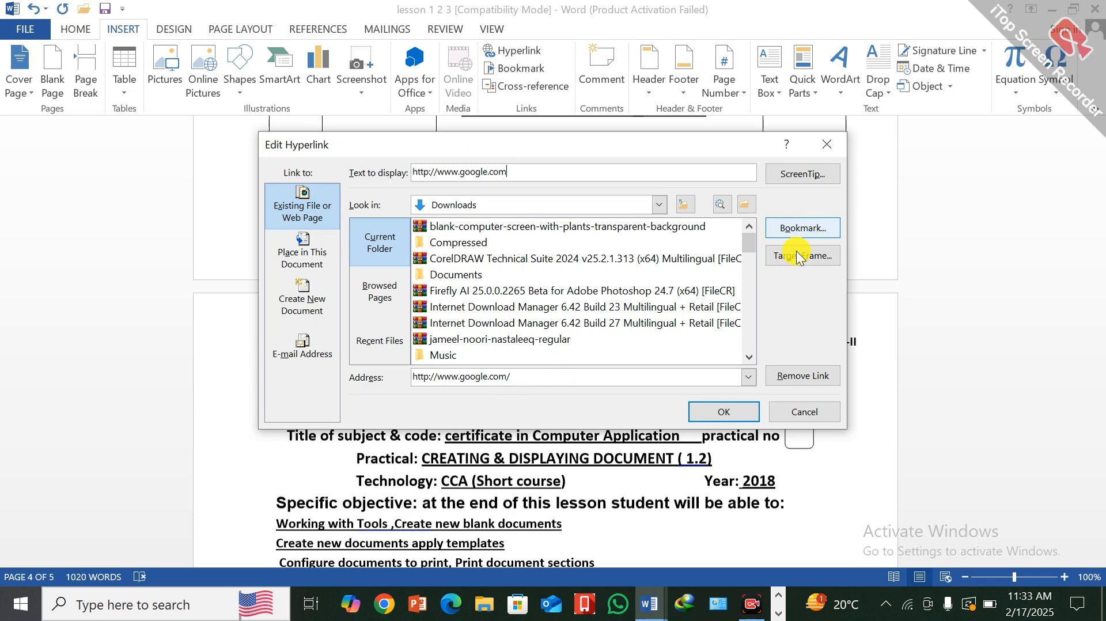
left_click(723, 412)
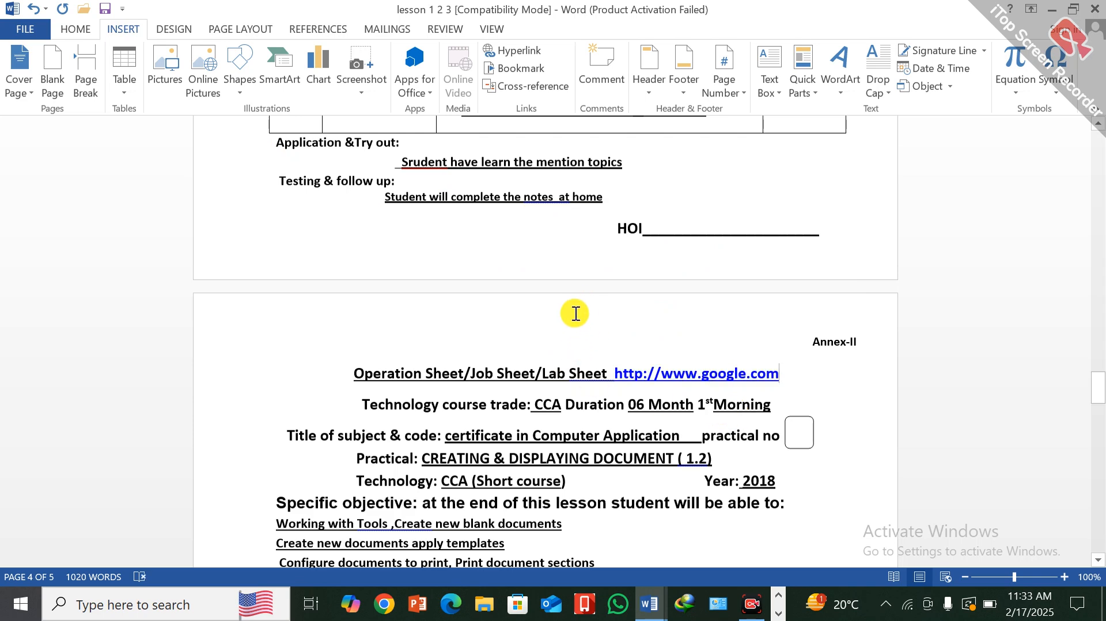
left_click_drag(615, 374, 796, 382)
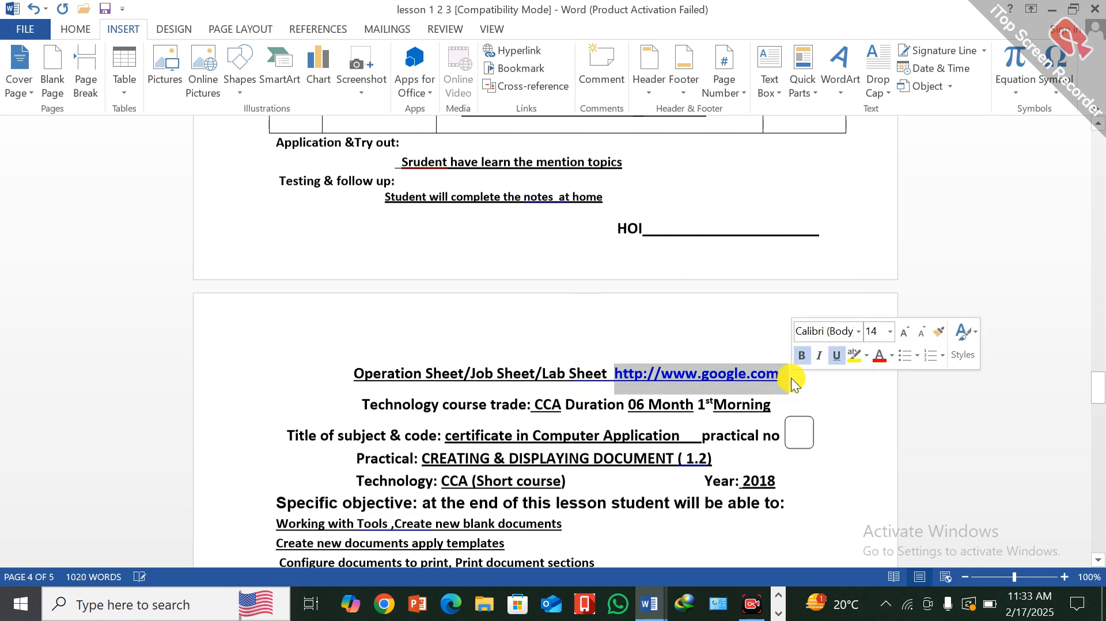
key("Delete")
- Add a bookmark named list at the end of the HOD/HOI name line below the evaluation table
scroll(680, 380, "up", 8)
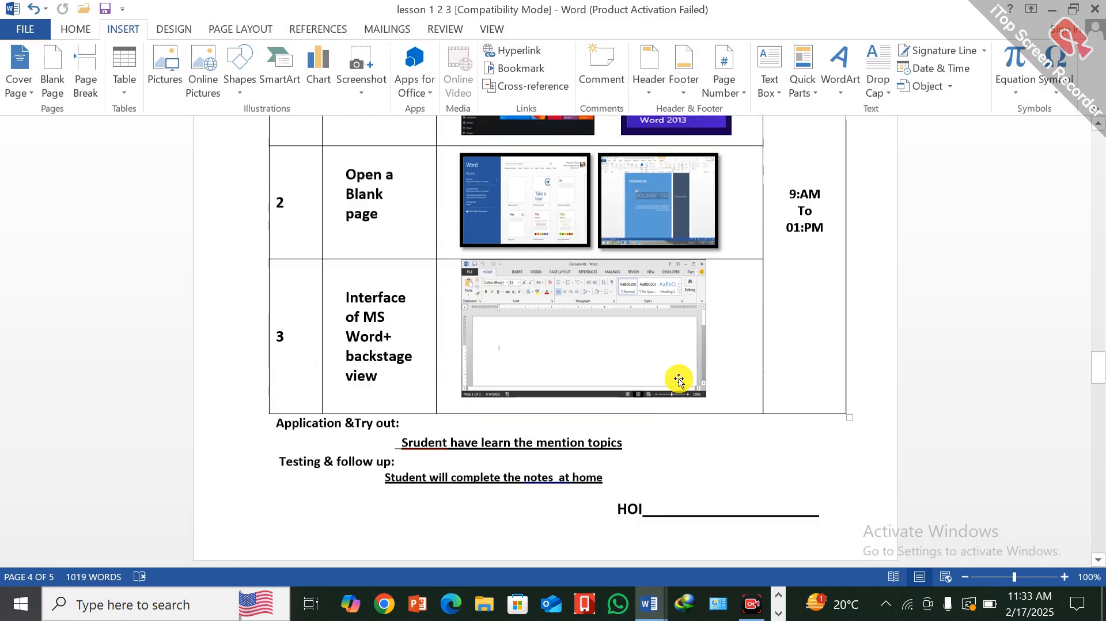
scroll(679, 380, "up", 10)
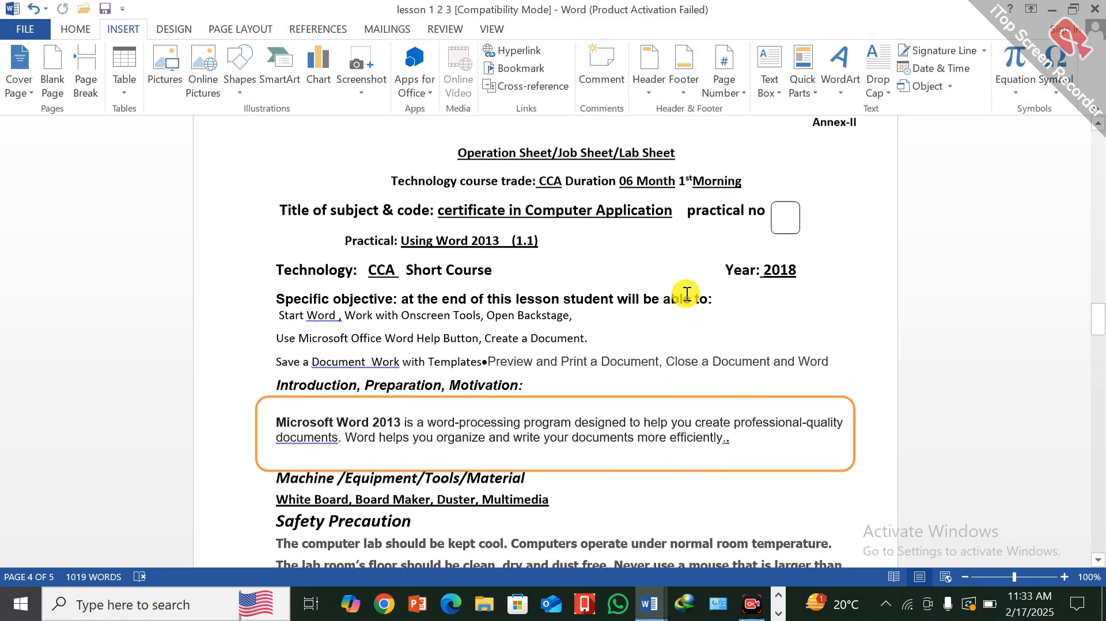
scroll(686, 291, "up", 15)
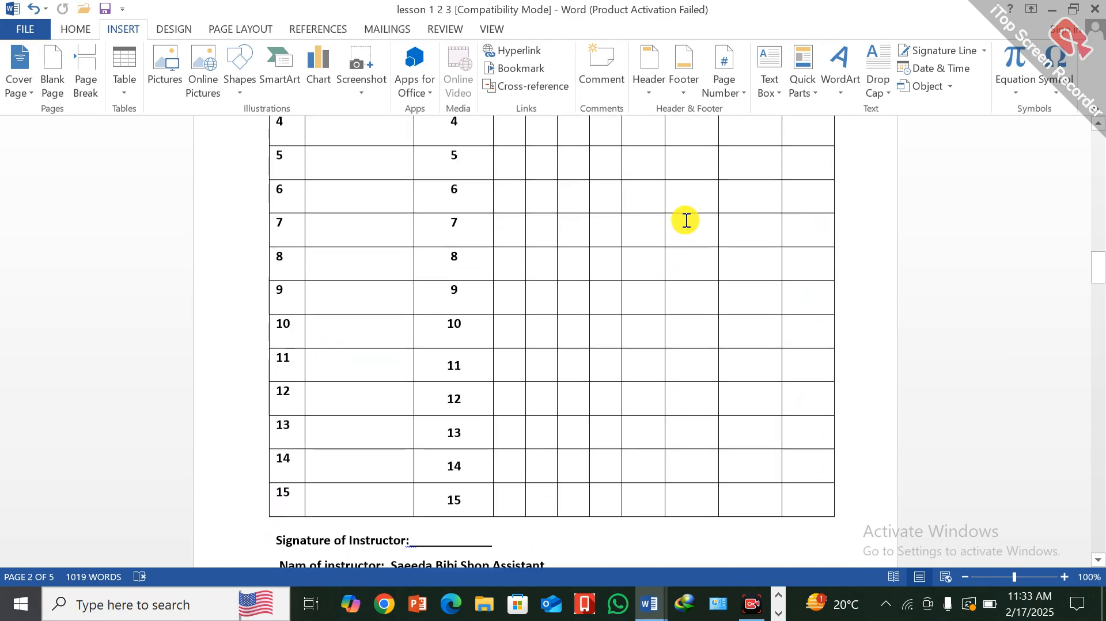
scroll(685, 220, "up", 15)
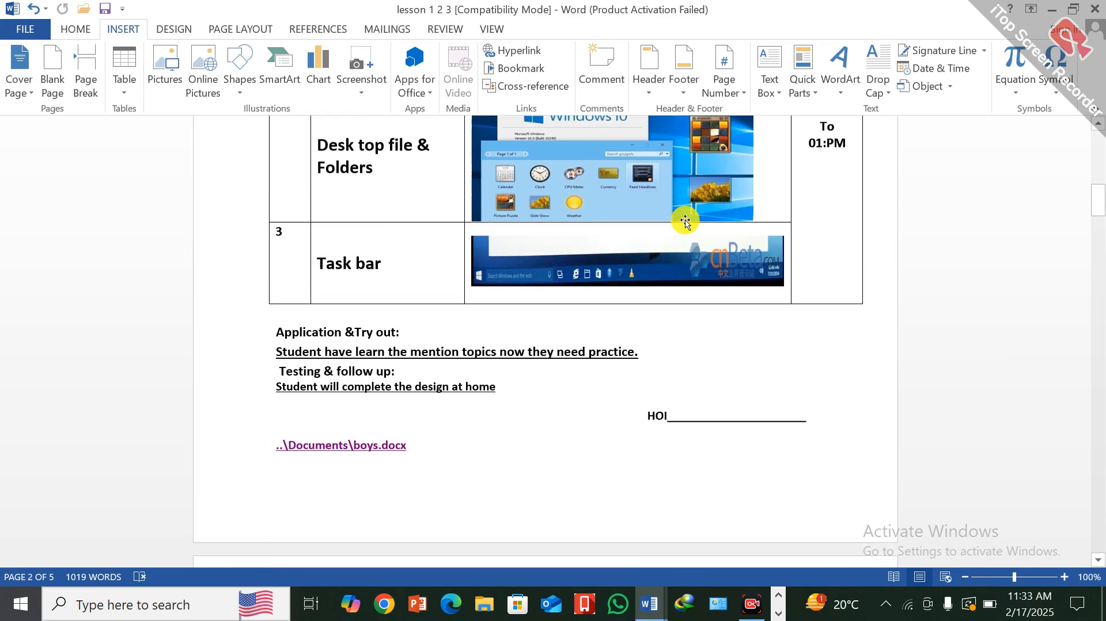
scroll(686, 220, "up", 15)
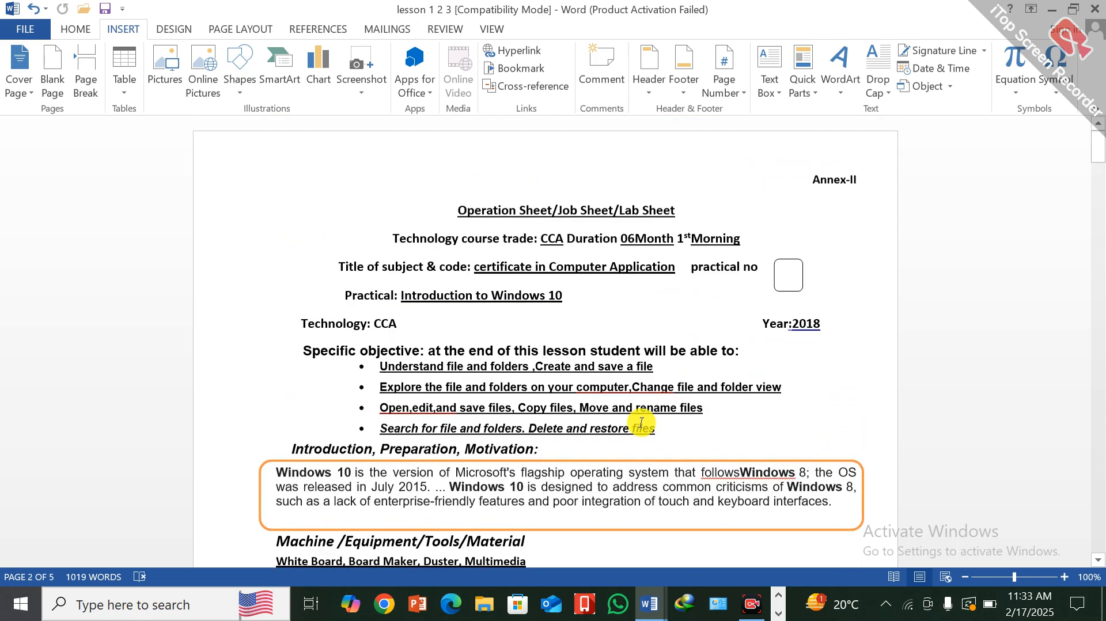
scroll(777, 380, "down", 8)
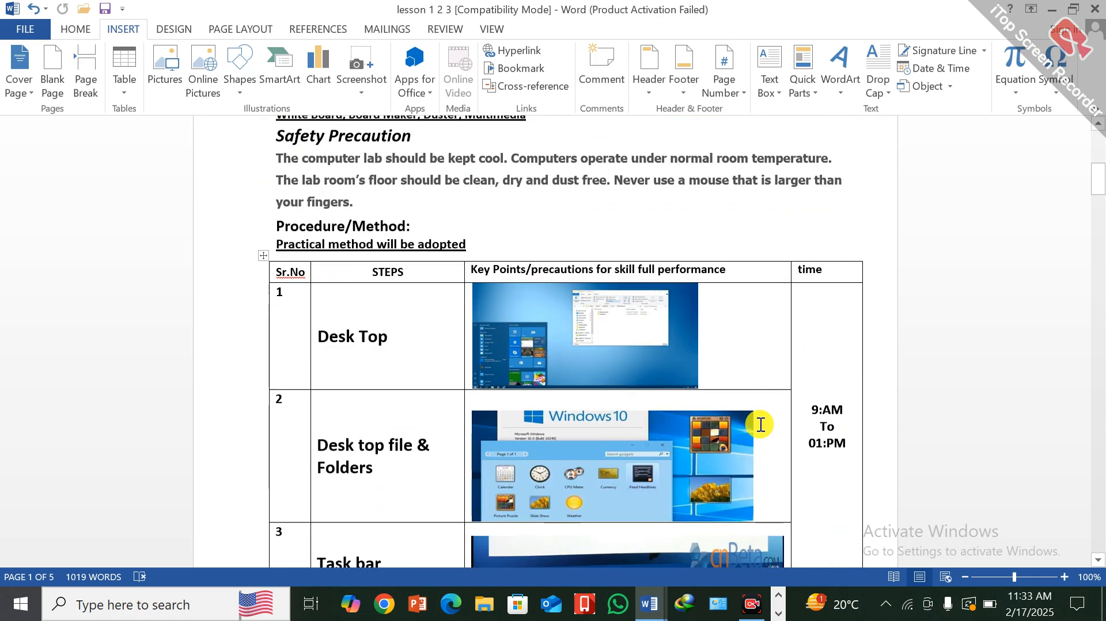
scroll(703, 476, "down", 10)
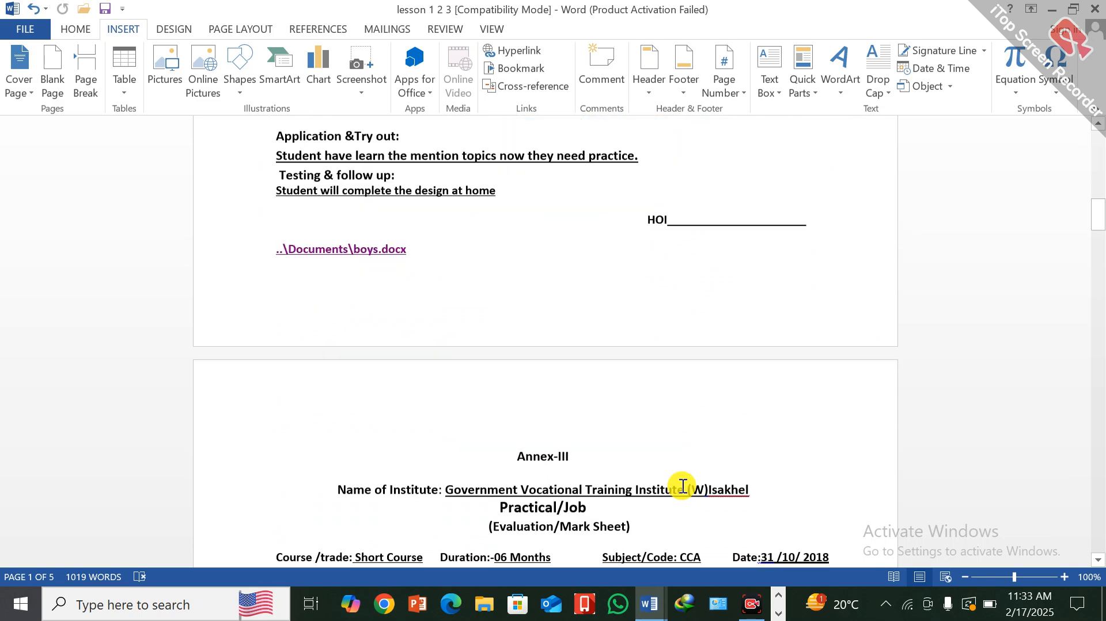
scroll(680, 490, "down", 12)
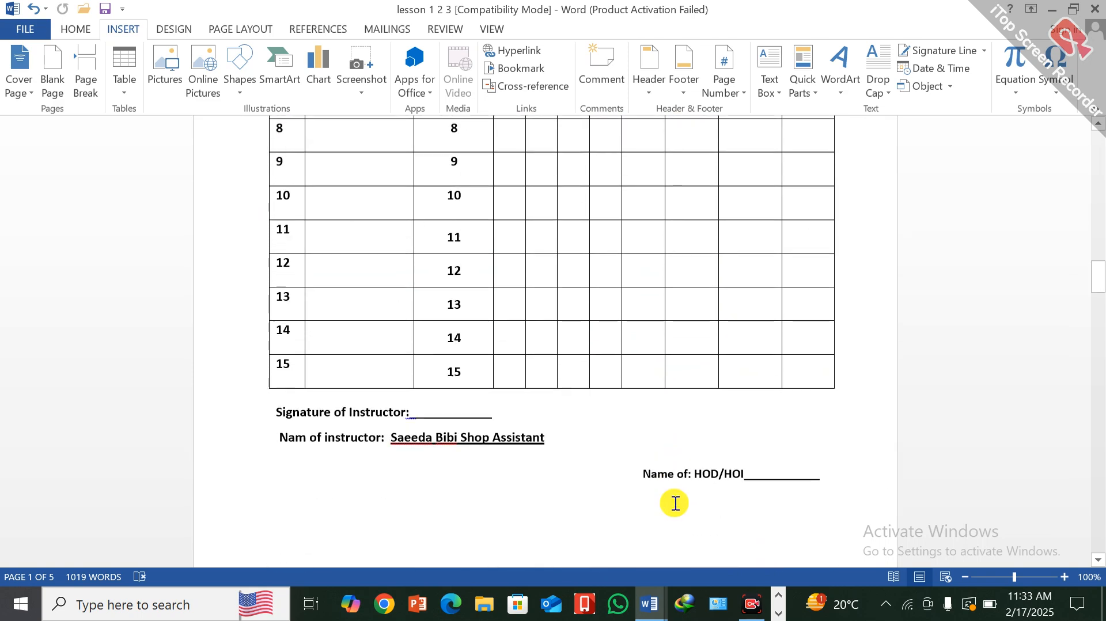
left_click(842, 461)
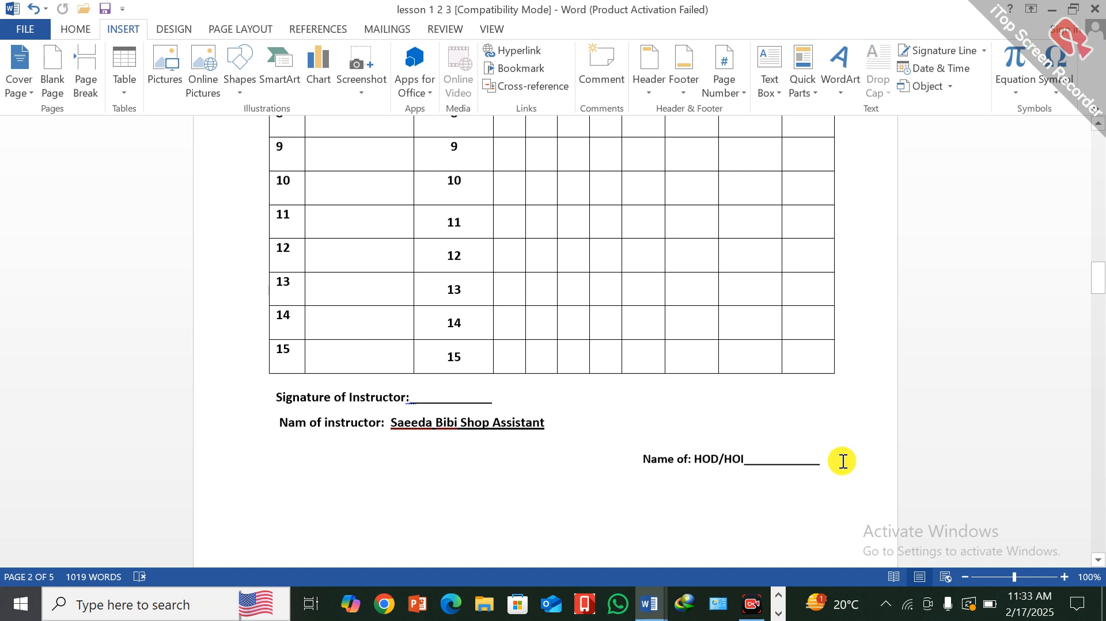
left_click(529, 69)
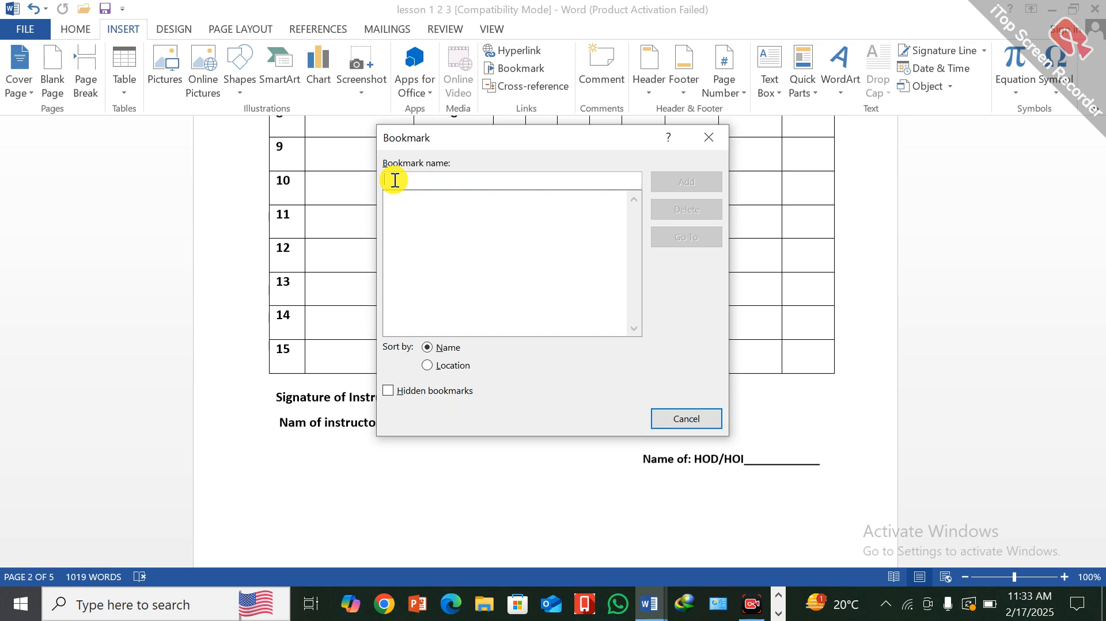
type("li")
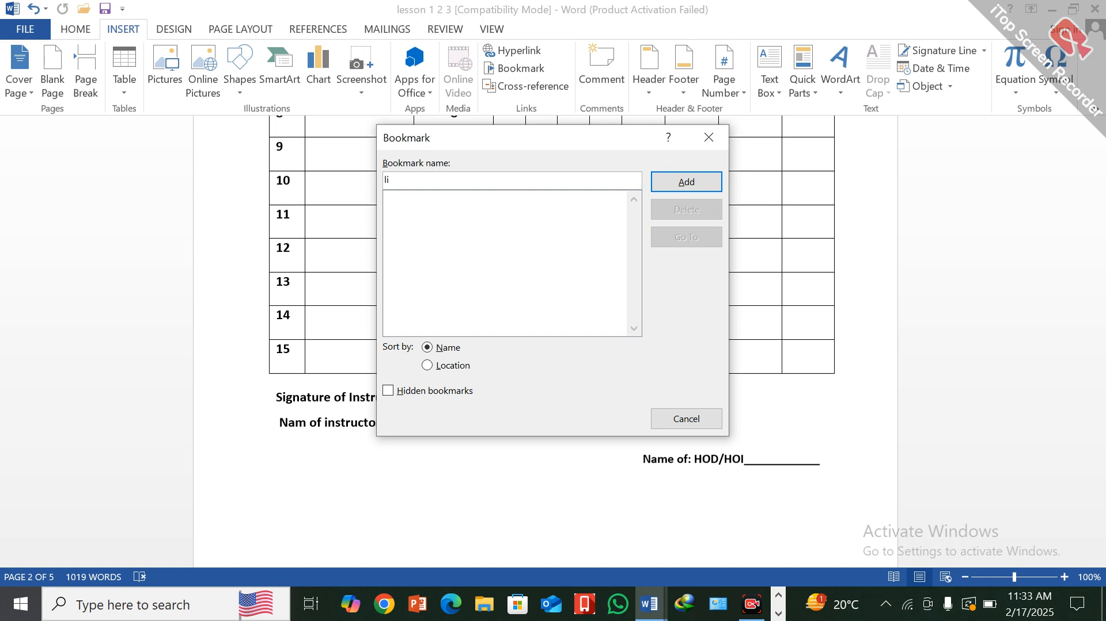
type("st")
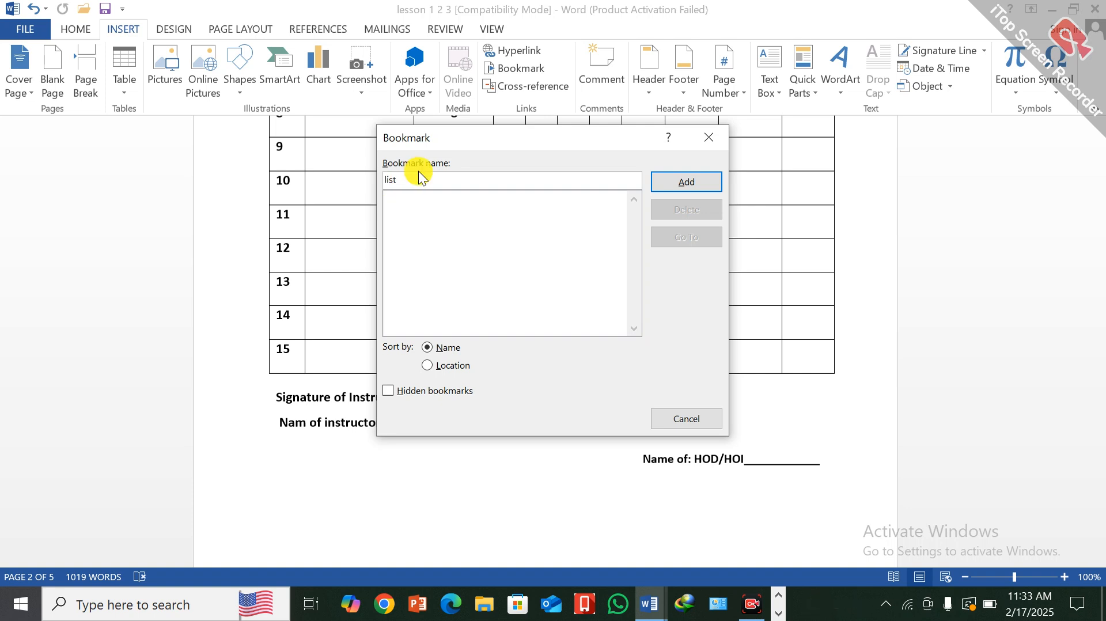
left_click(698, 181)
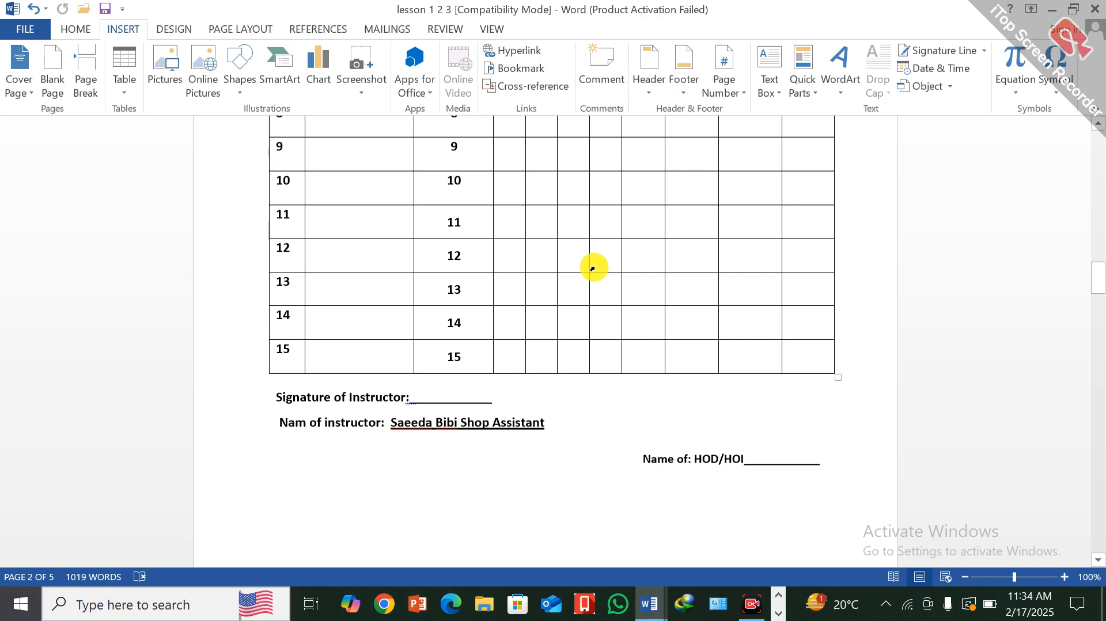
- Reassign the list bookmark to the key-points cell of the "Interface of MS Word+ backstage view" row
scroll(593, 268, "down", 15)
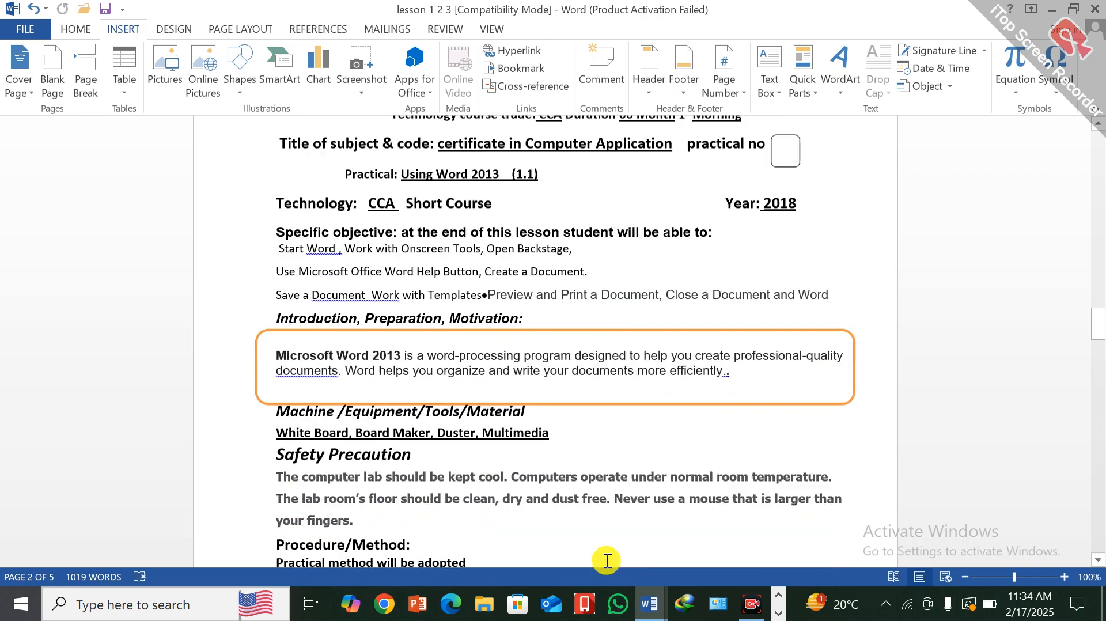
scroll(606, 563, "down", 3)
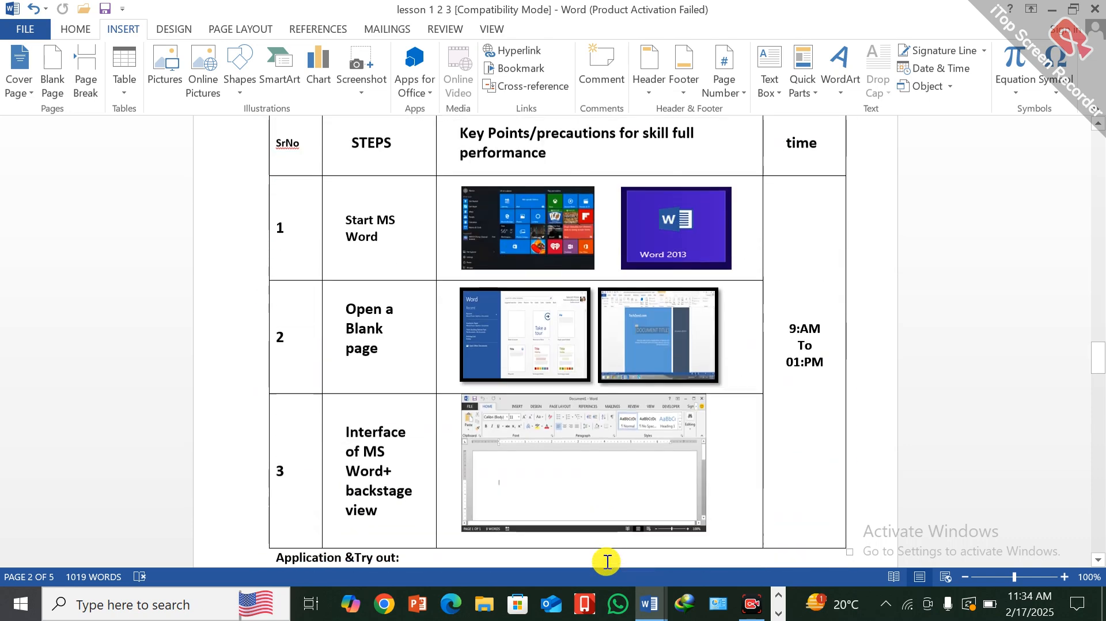
left_click(747, 499)
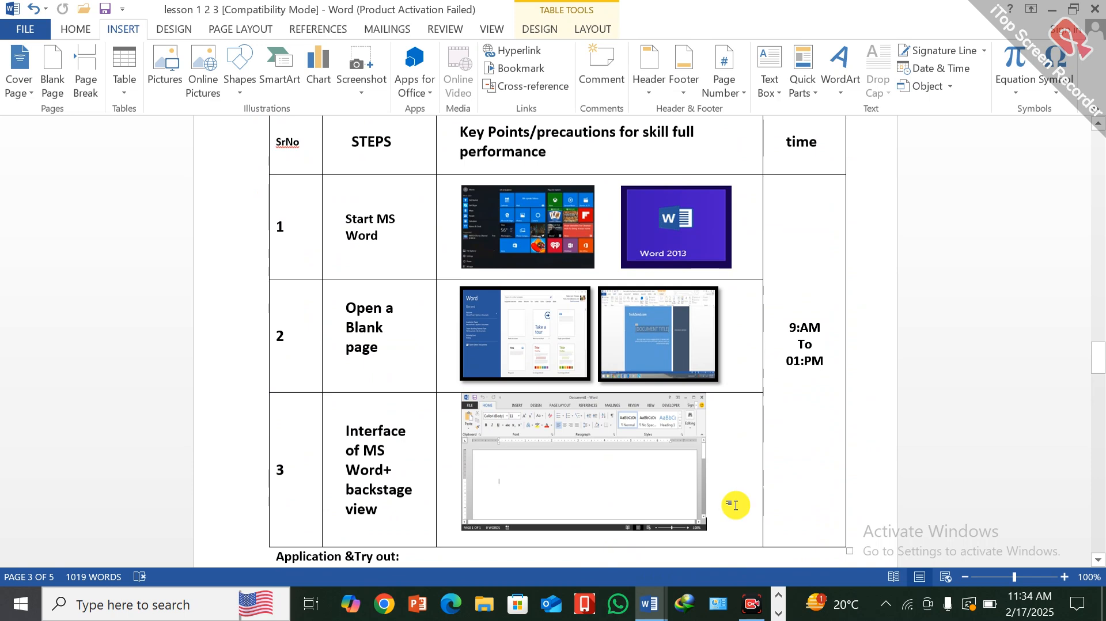
left_click(532, 68)
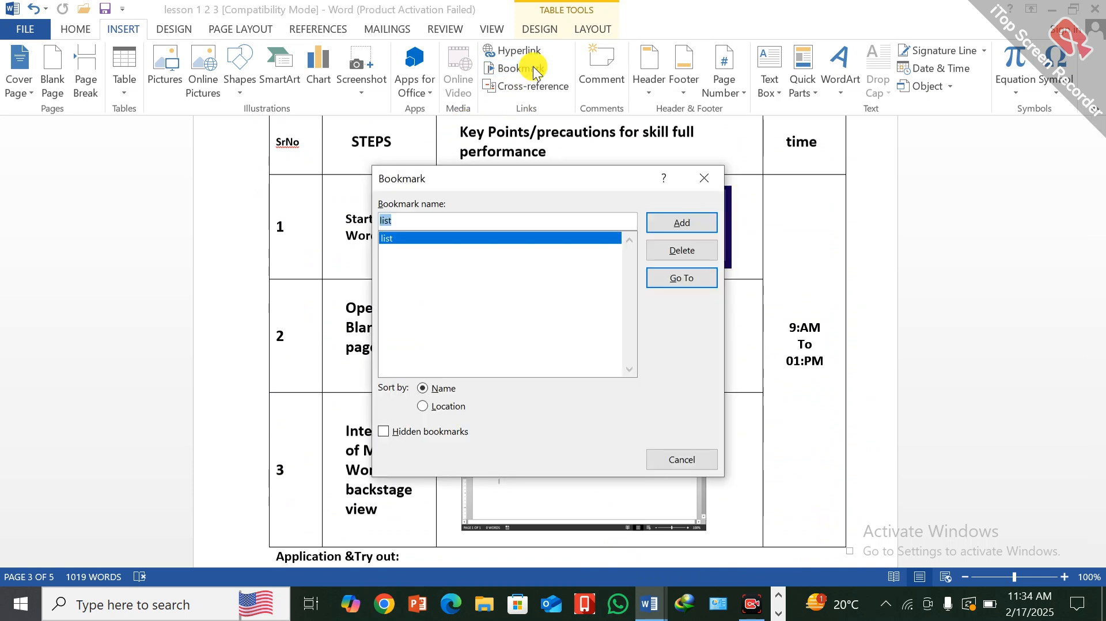
left_click(690, 226)
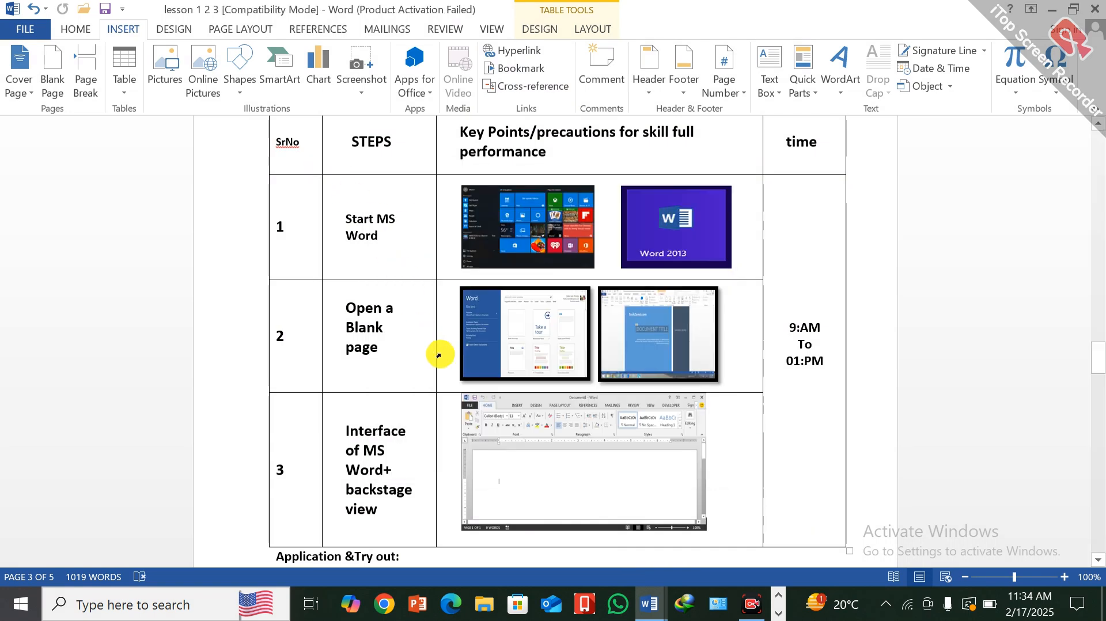
- Test the list bookmark by going to its location, and close the bookmark settings
left_click(520, 68)
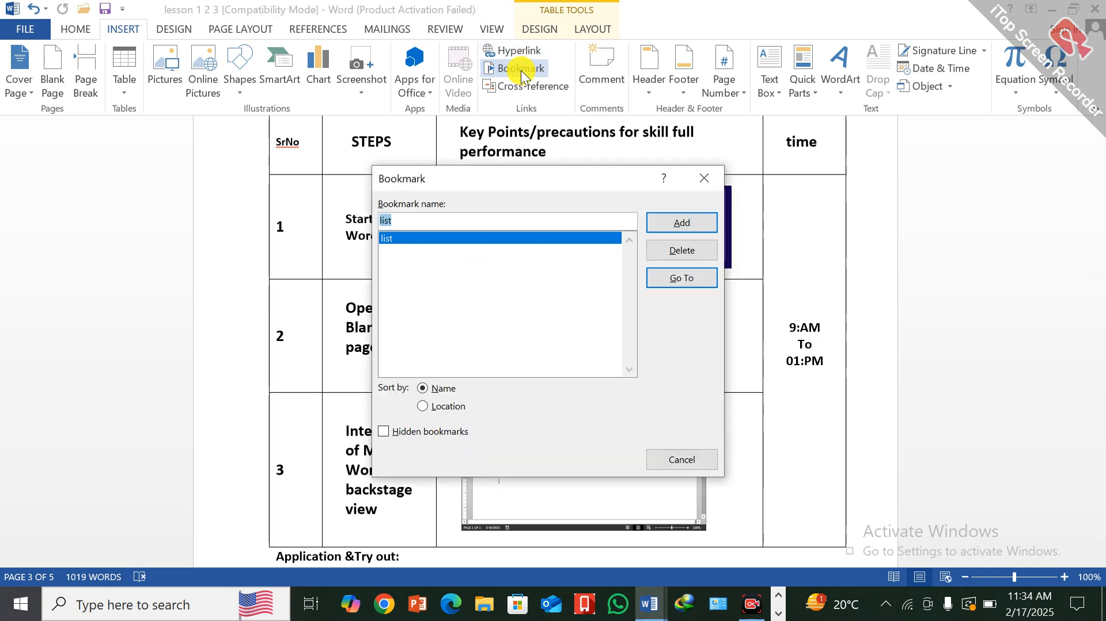
left_click(388, 239)
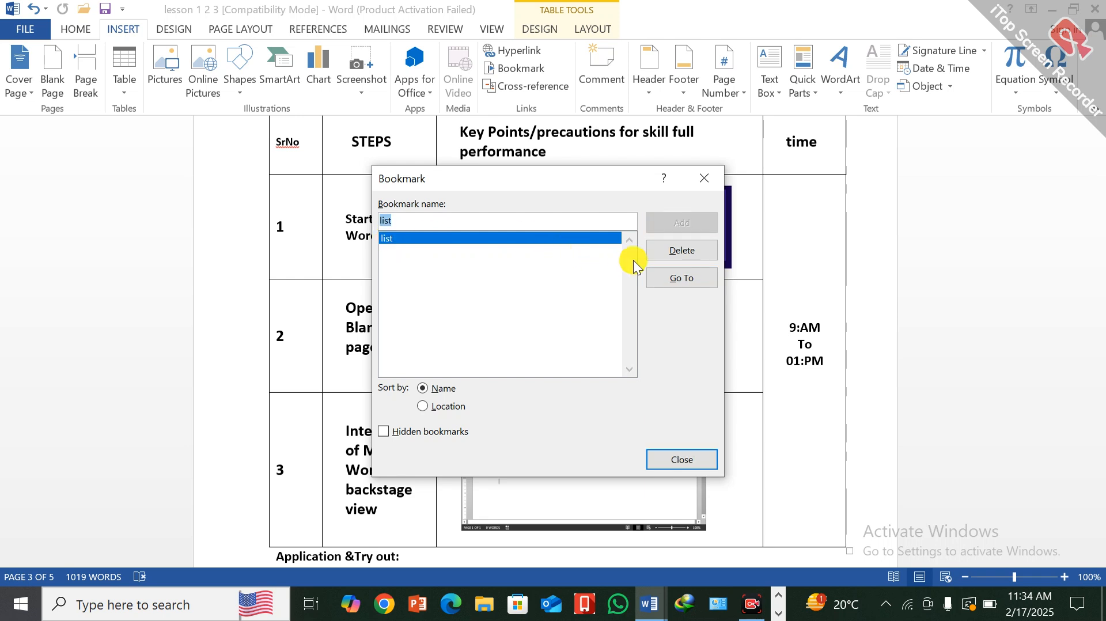
left_click(674, 279)
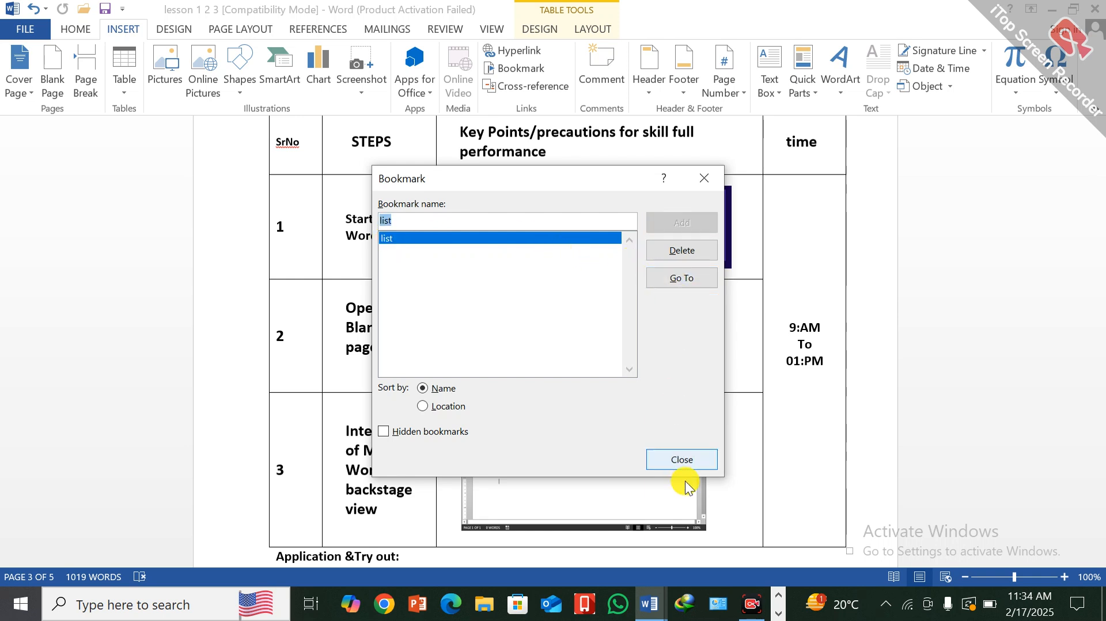
left_click(686, 460)
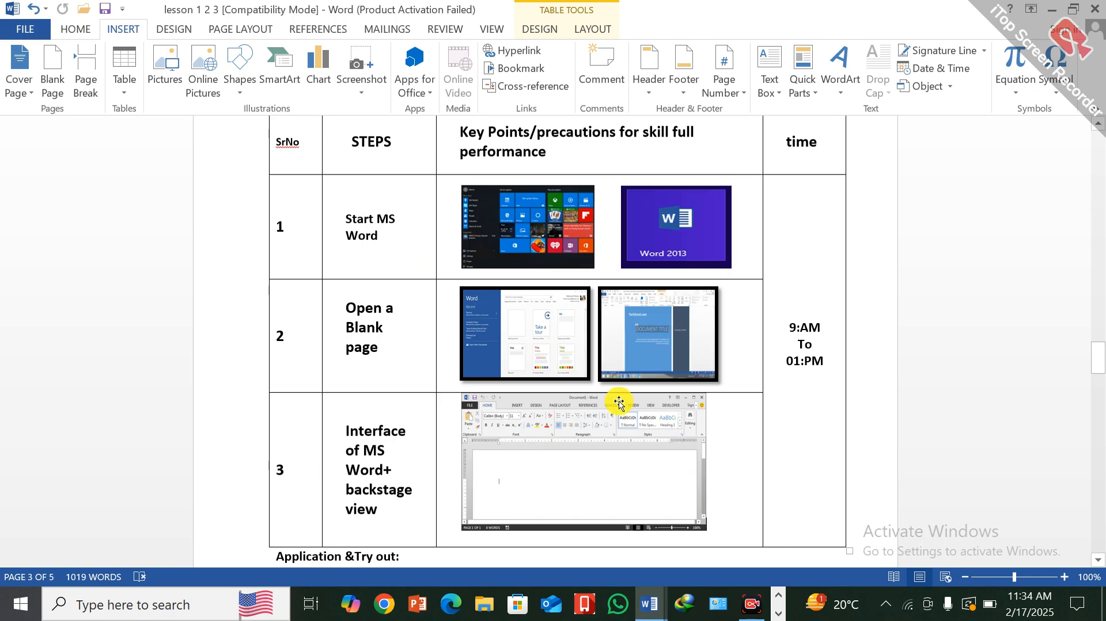
- Reassign the list bookmark to the end of the institute name line under Annex-III, and check the bookmark list
scroll(414, 451, "up", 6)
scroll(415, 452, "up", 15)
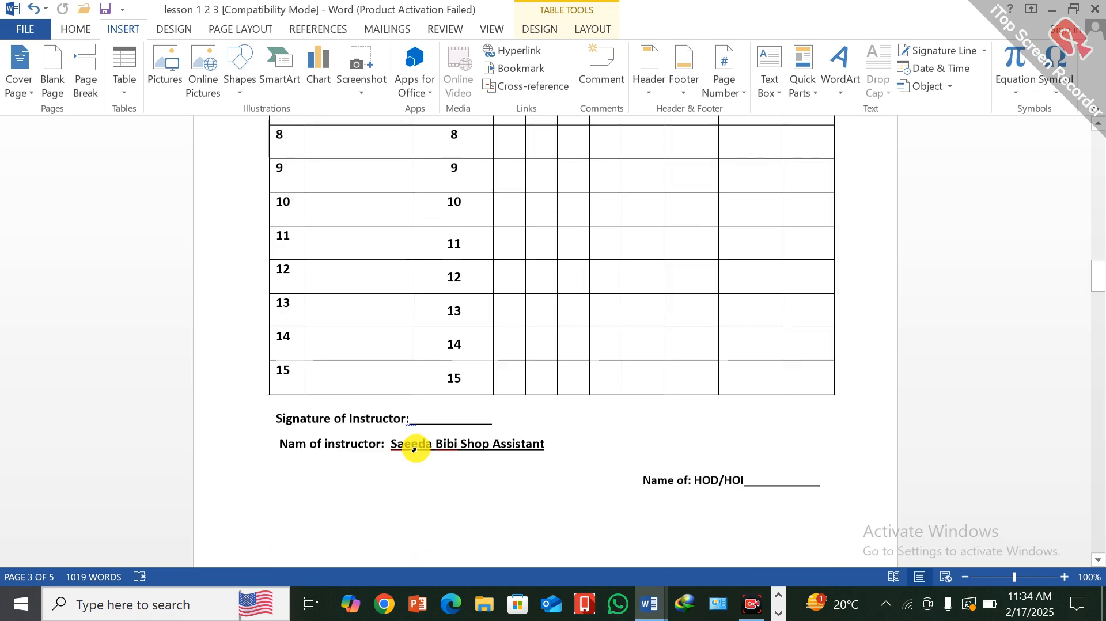
scroll(417, 400, "up", 10)
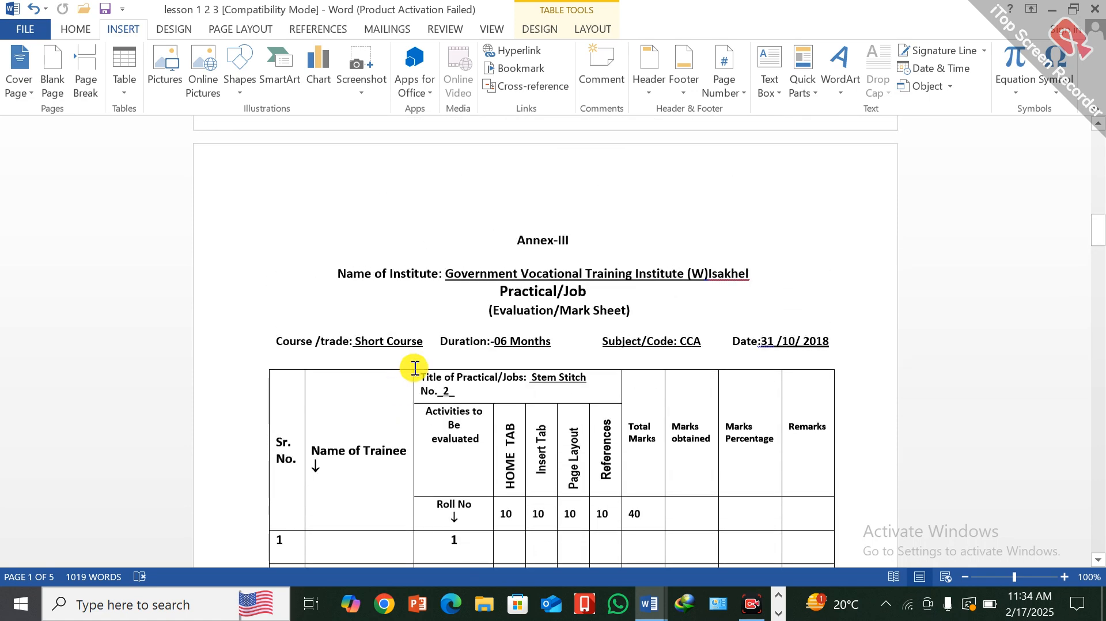
left_click(520, 69)
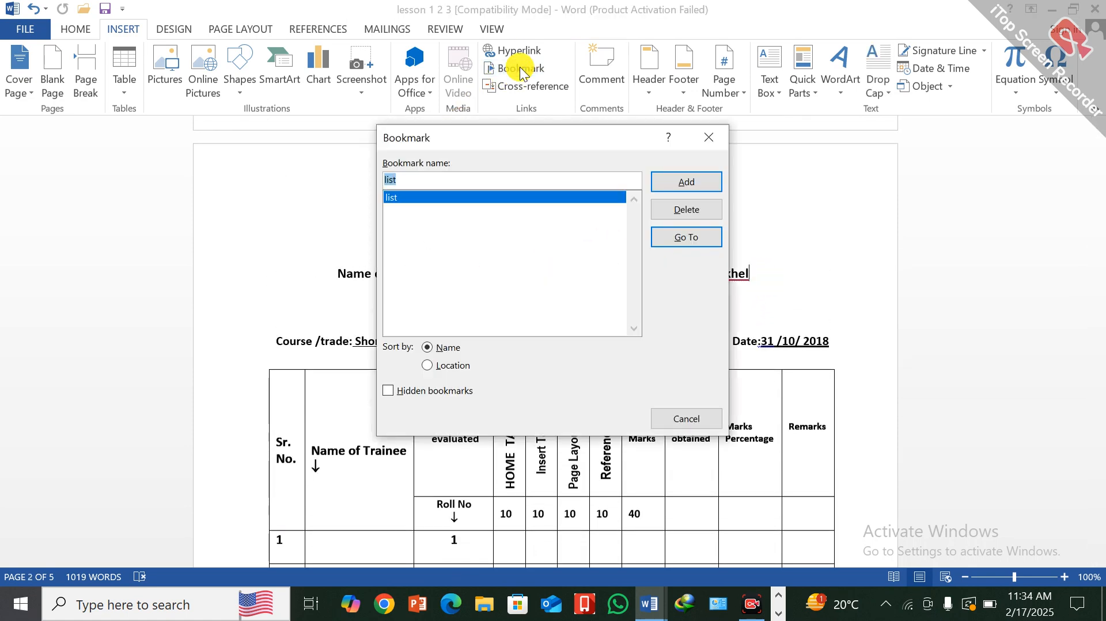
left_click(402, 179)
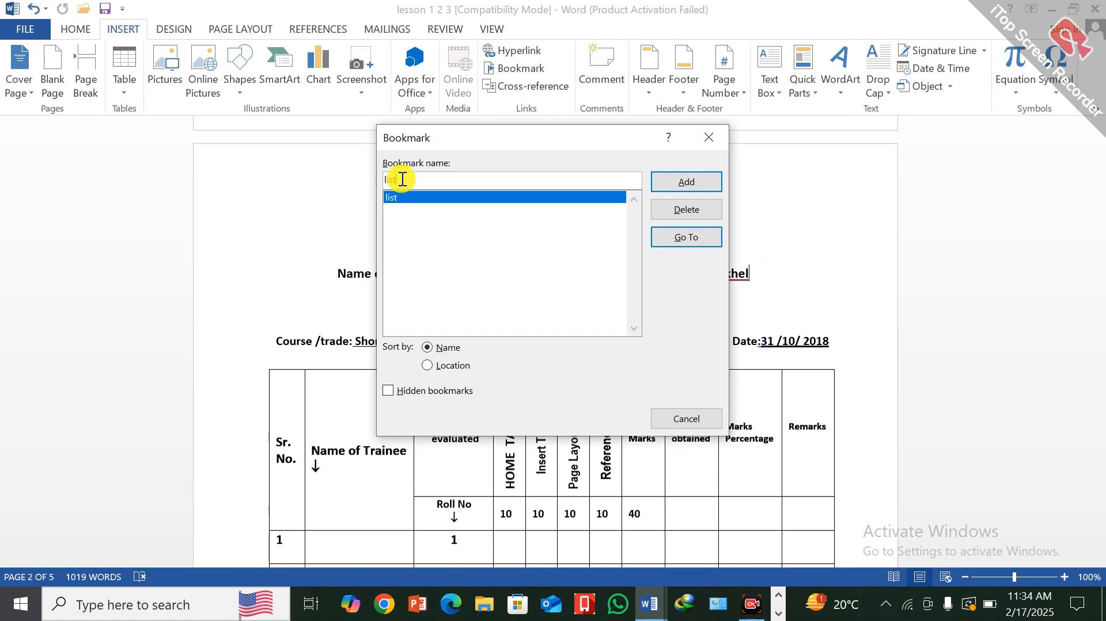
left_click(684, 181)
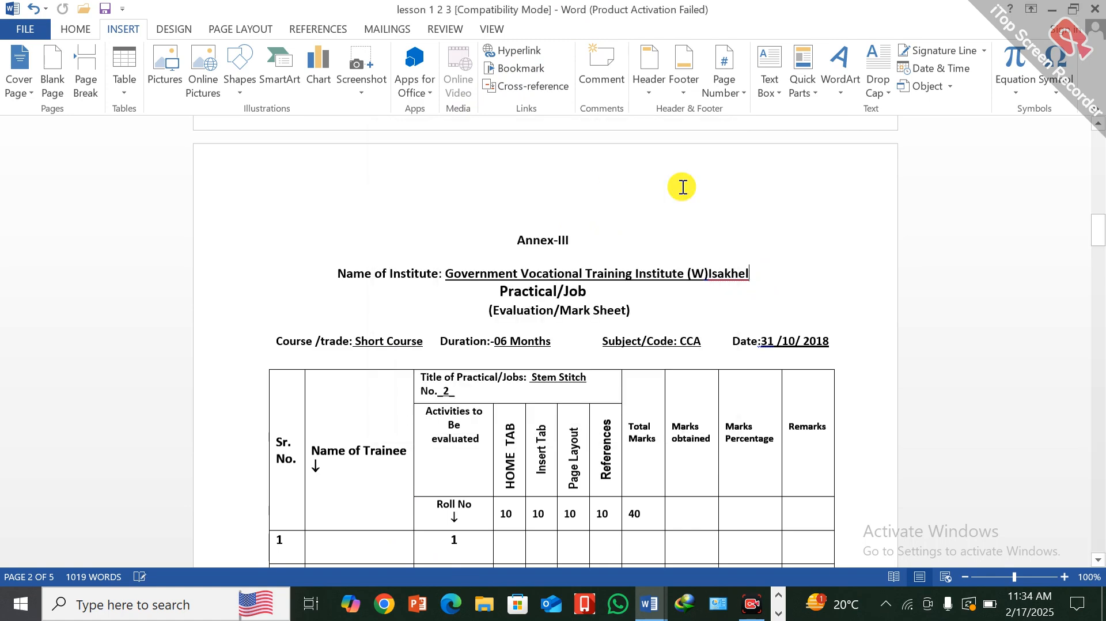
left_click(524, 69)
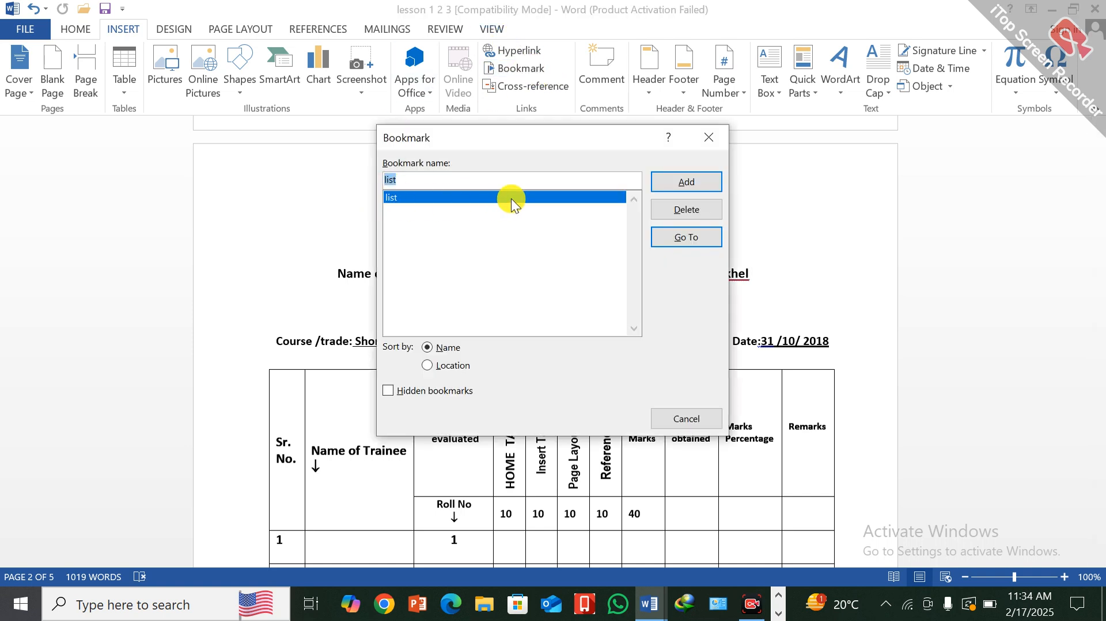
left_click(710, 139)
- Go to the list bookmark from the end of the "need practice" line in the last lesson, to test the jump
scroll(384, 497, "down", 5)
scroll(384, 497, "down", 15)
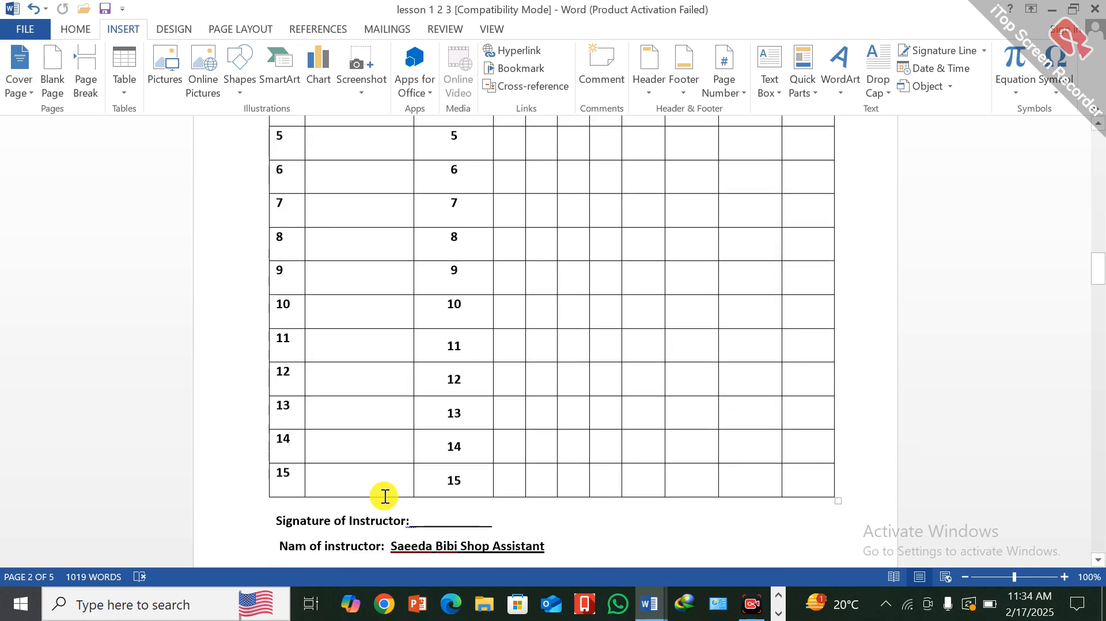
scroll(392, 509, "down", 18)
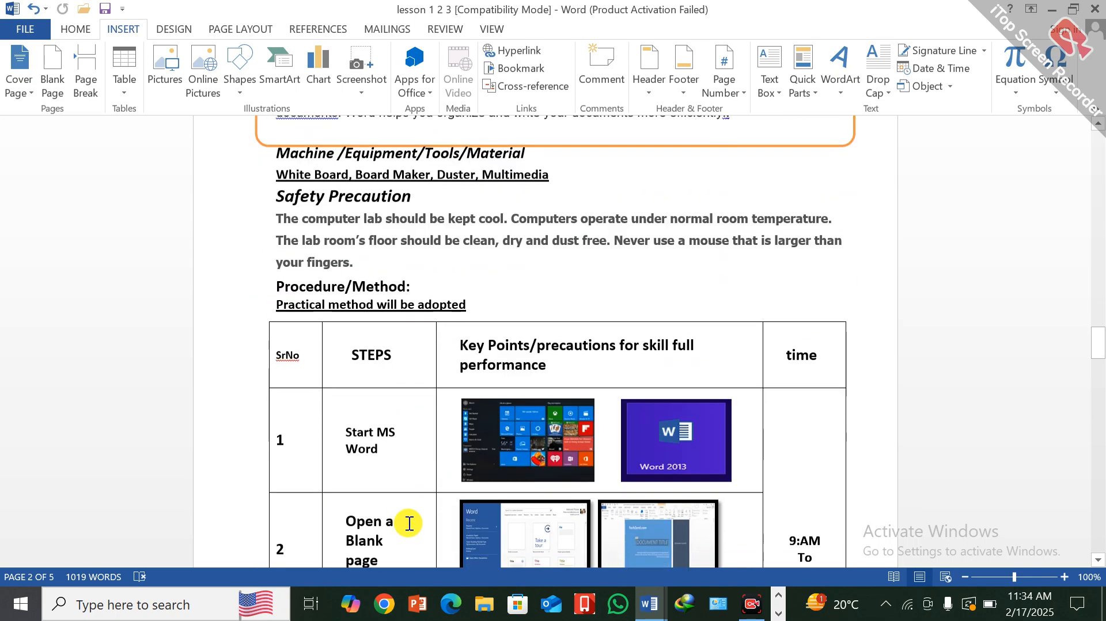
scroll(396, 522, "down", 8)
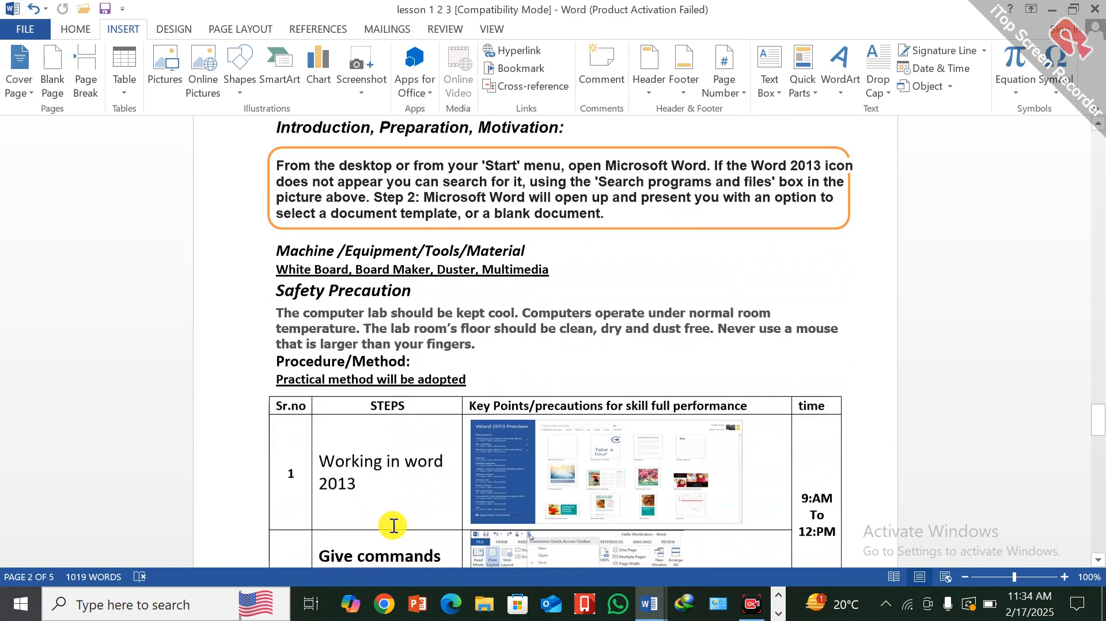
scroll(710, 471, "down", 1)
scroll(711, 470, "down", 5)
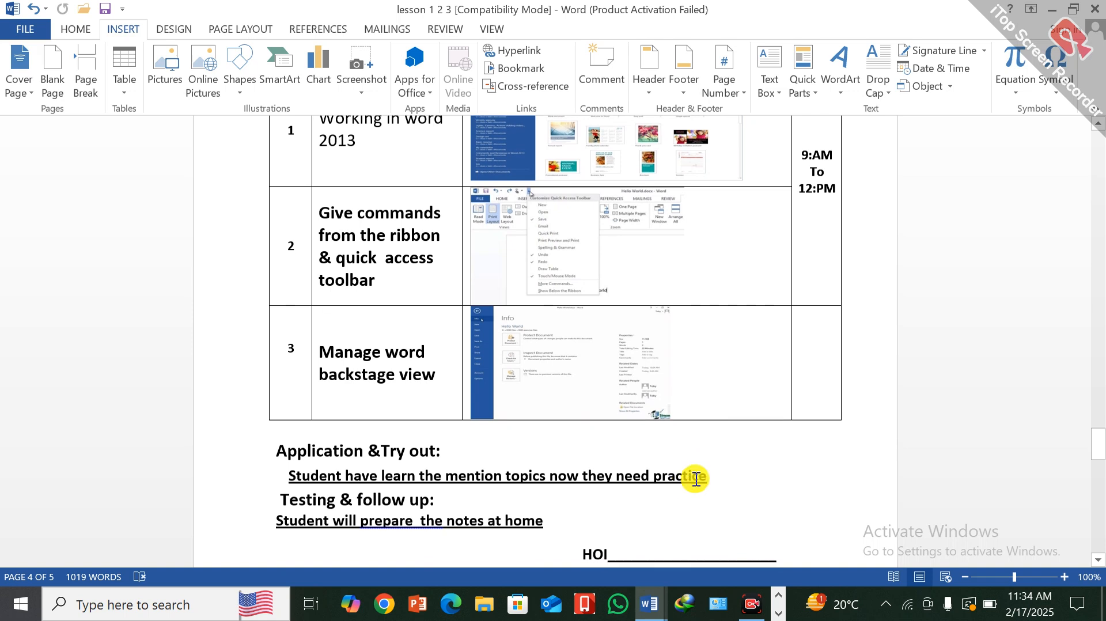
left_click(517, 68)
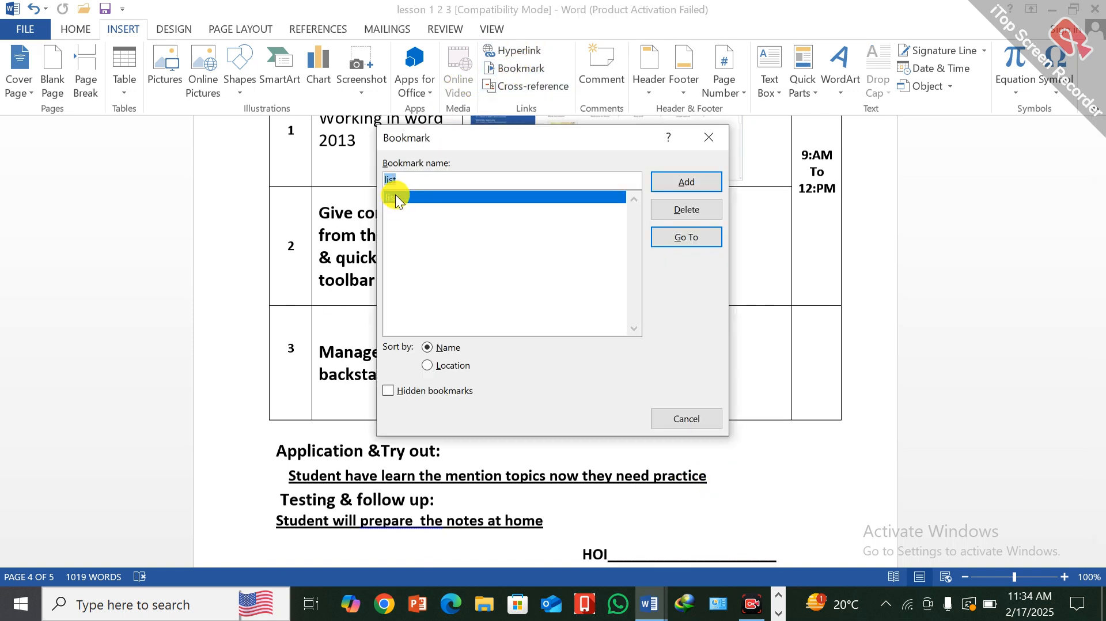
left_click(417, 182)
left_click(689, 237)
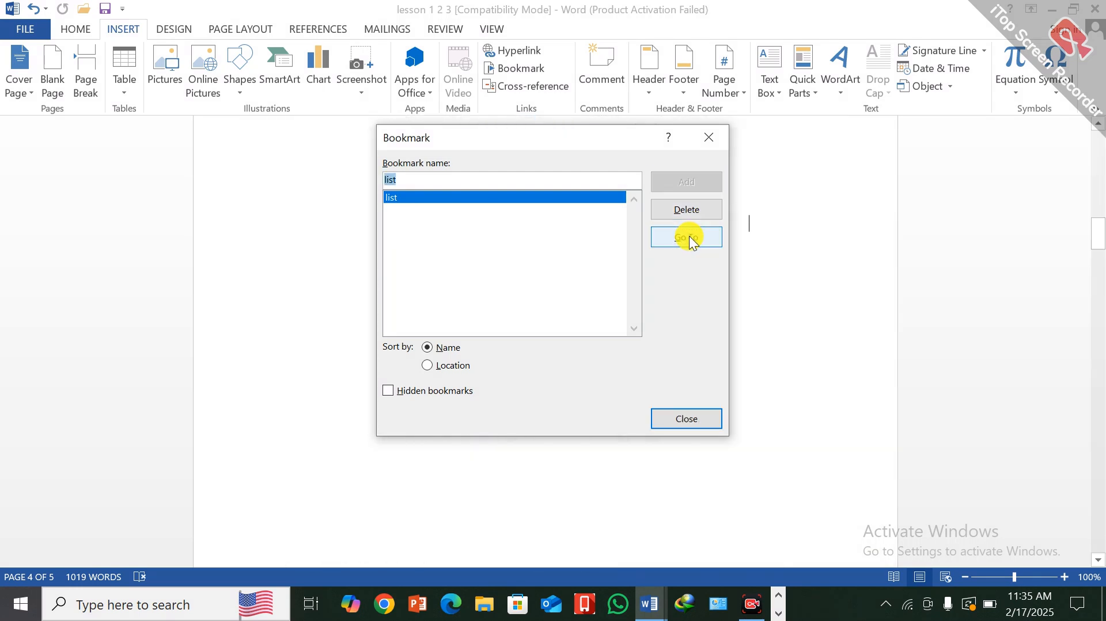
left_click(708, 137)
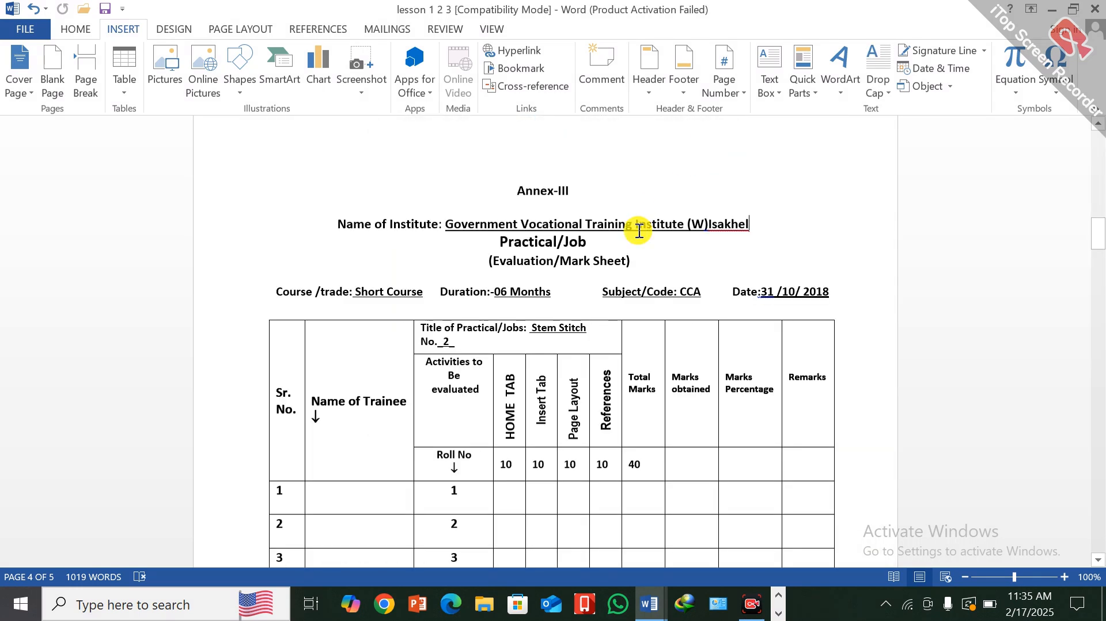
left_click(787, 223)
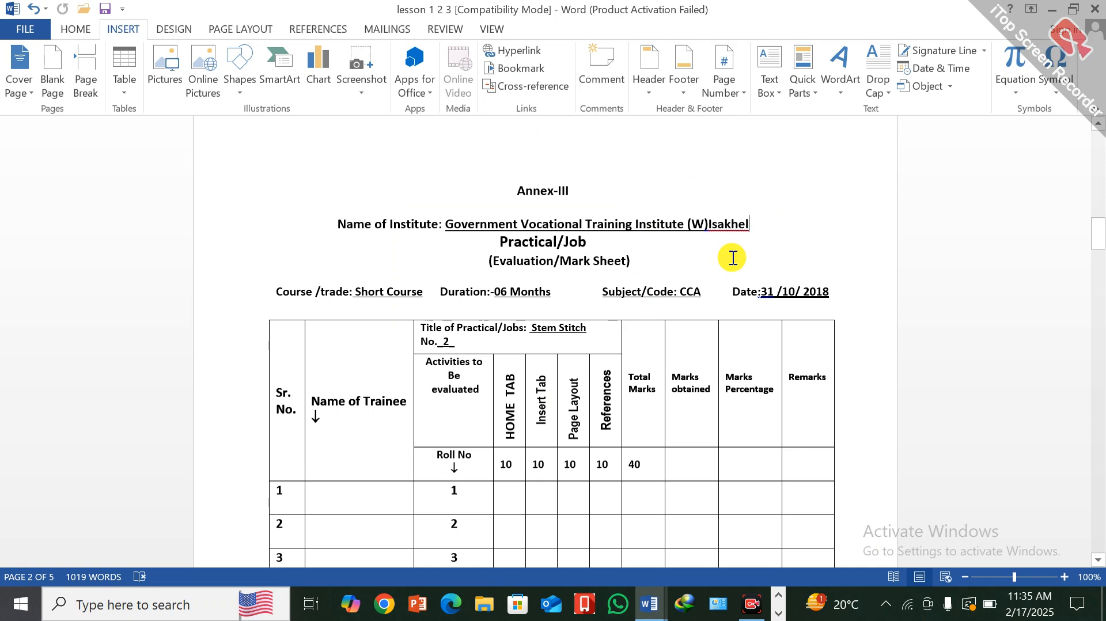